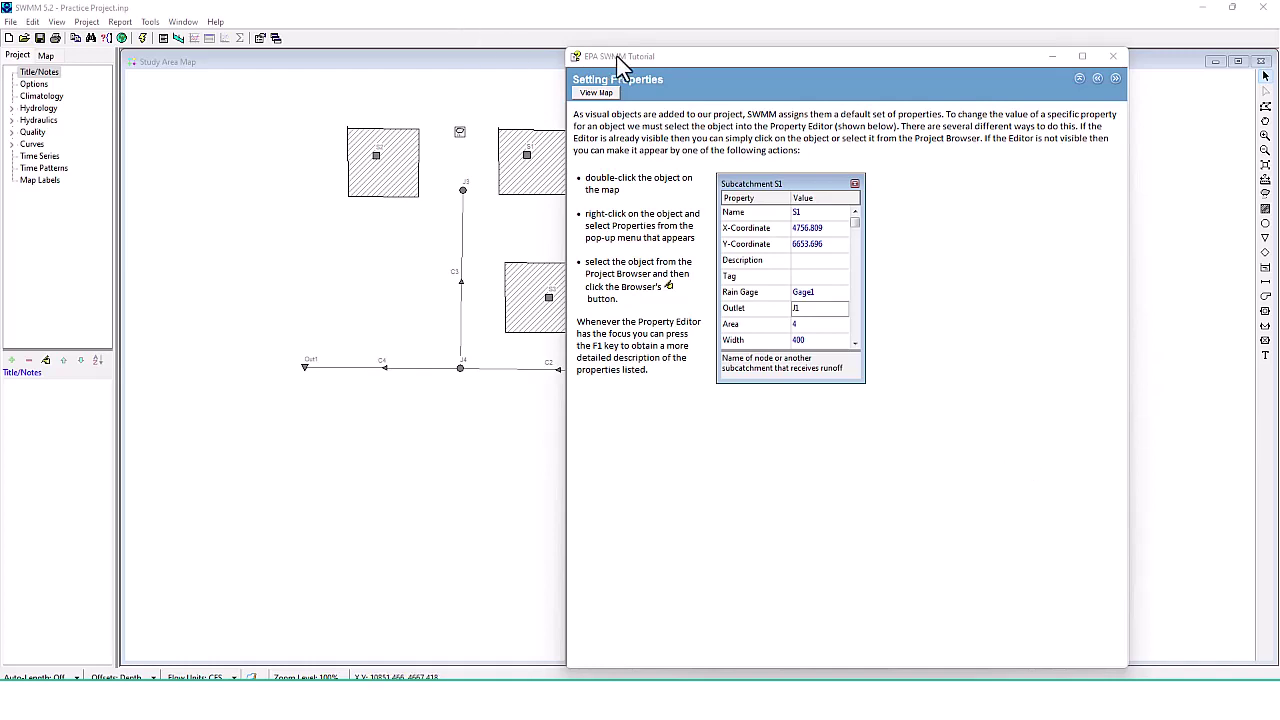
Step: Return the tutorial to the Setting Properties page and reposition its window while reading
left_click(1097, 80)
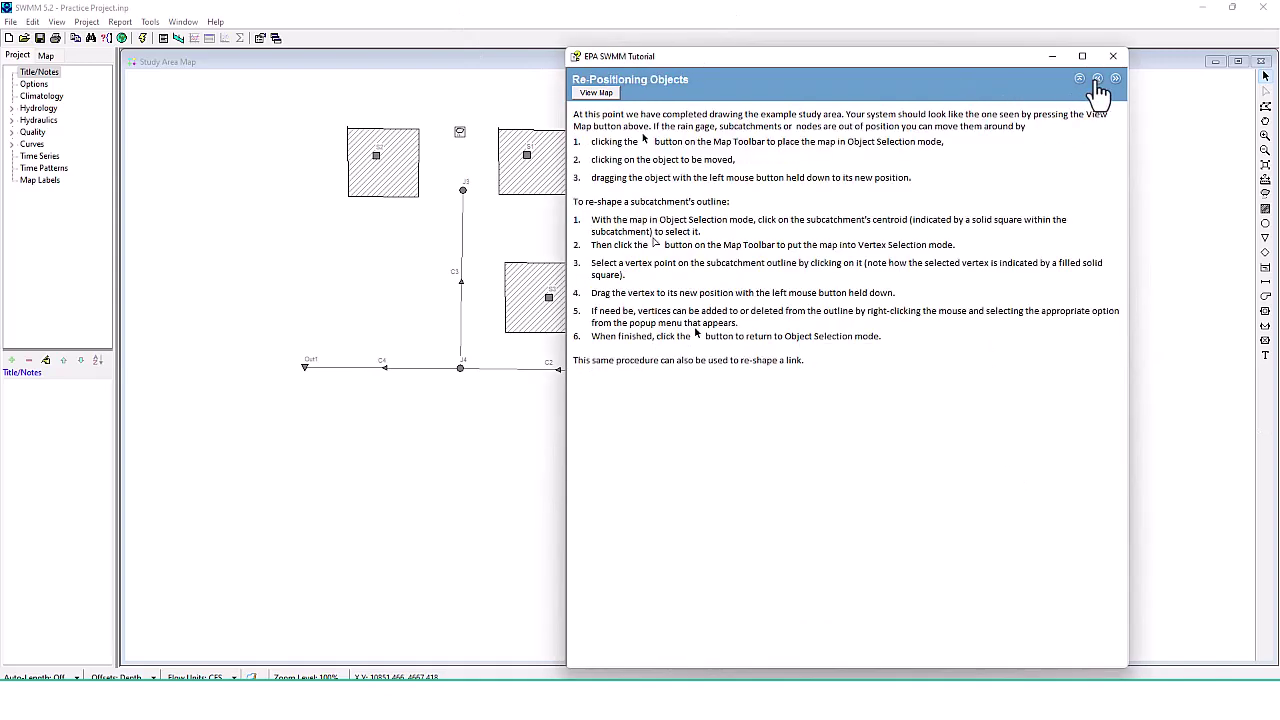
left_click(1116, 80)
left_click_drag(900, 60, 956, 54)
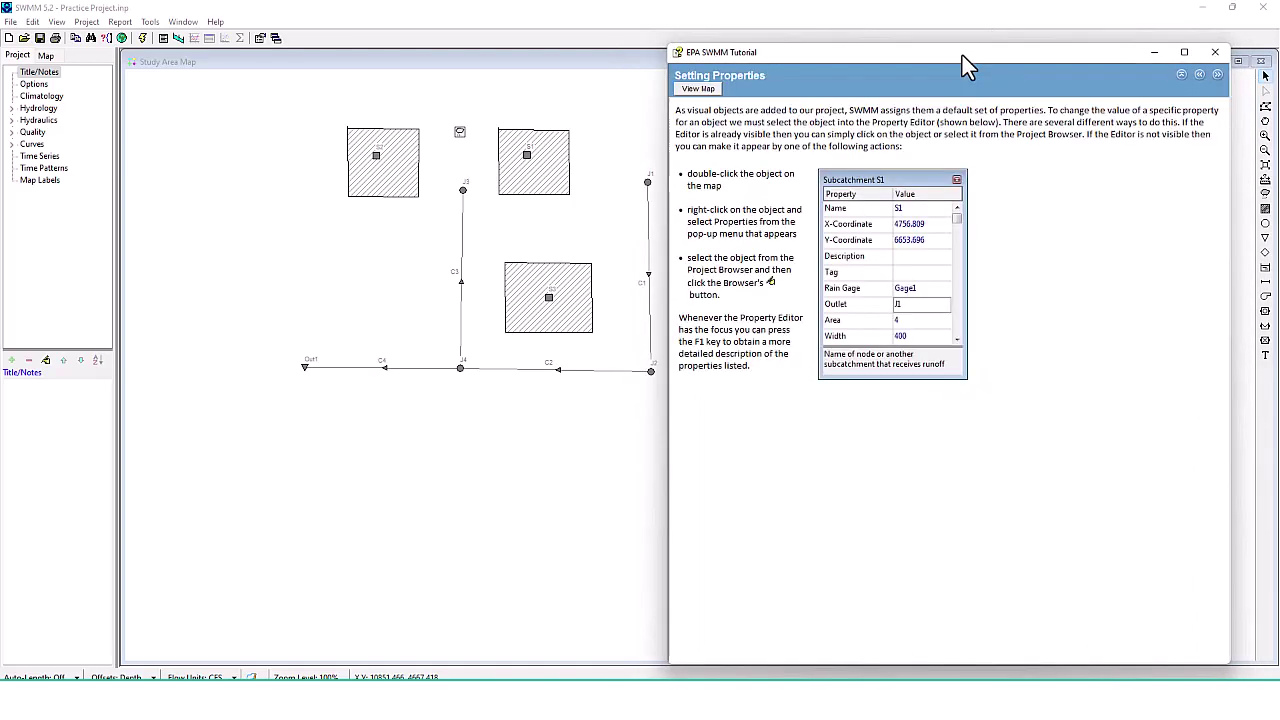
left_click_drag(687, 114, 858, 128)
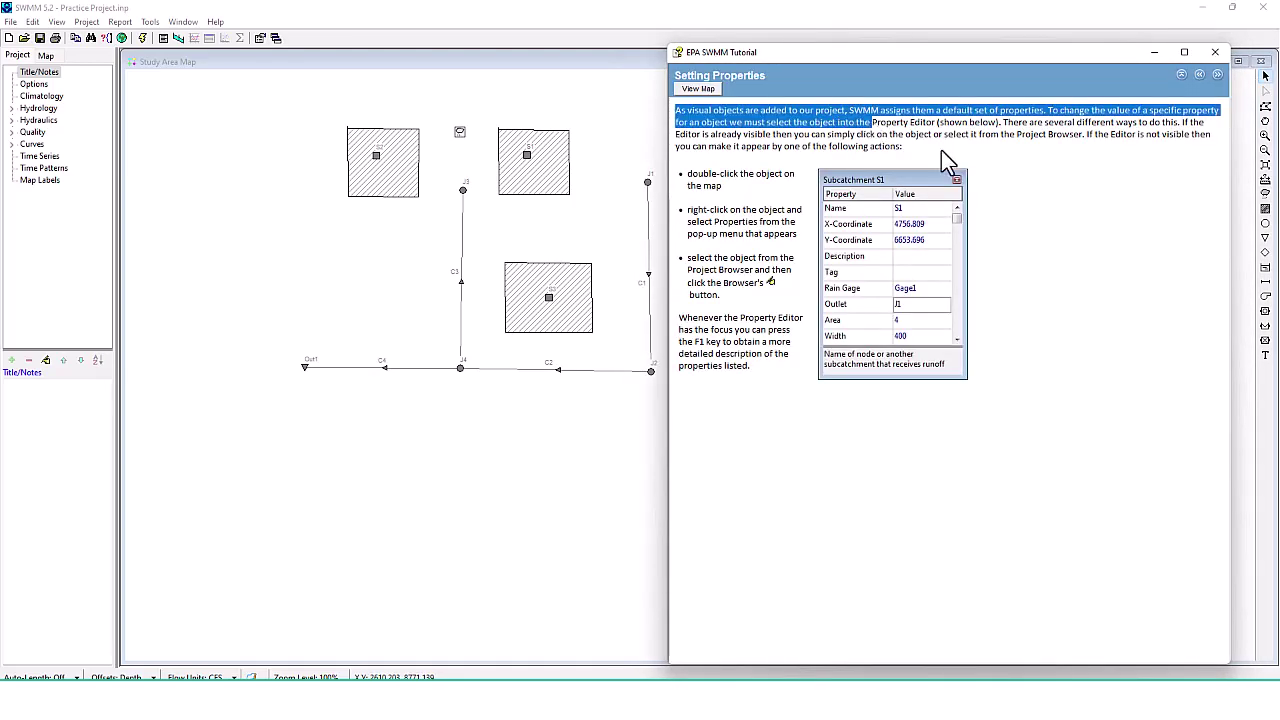
left_click(860, 128)
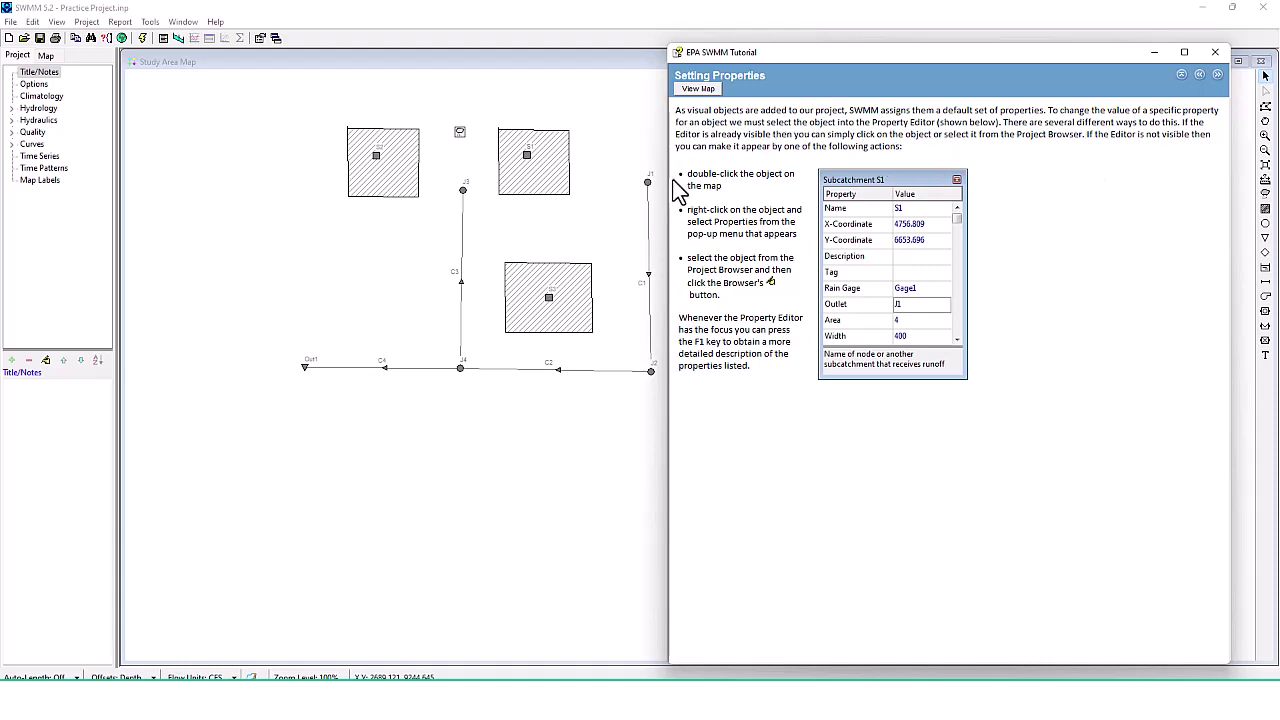
left_click_drag(775, 58, 813, 49)
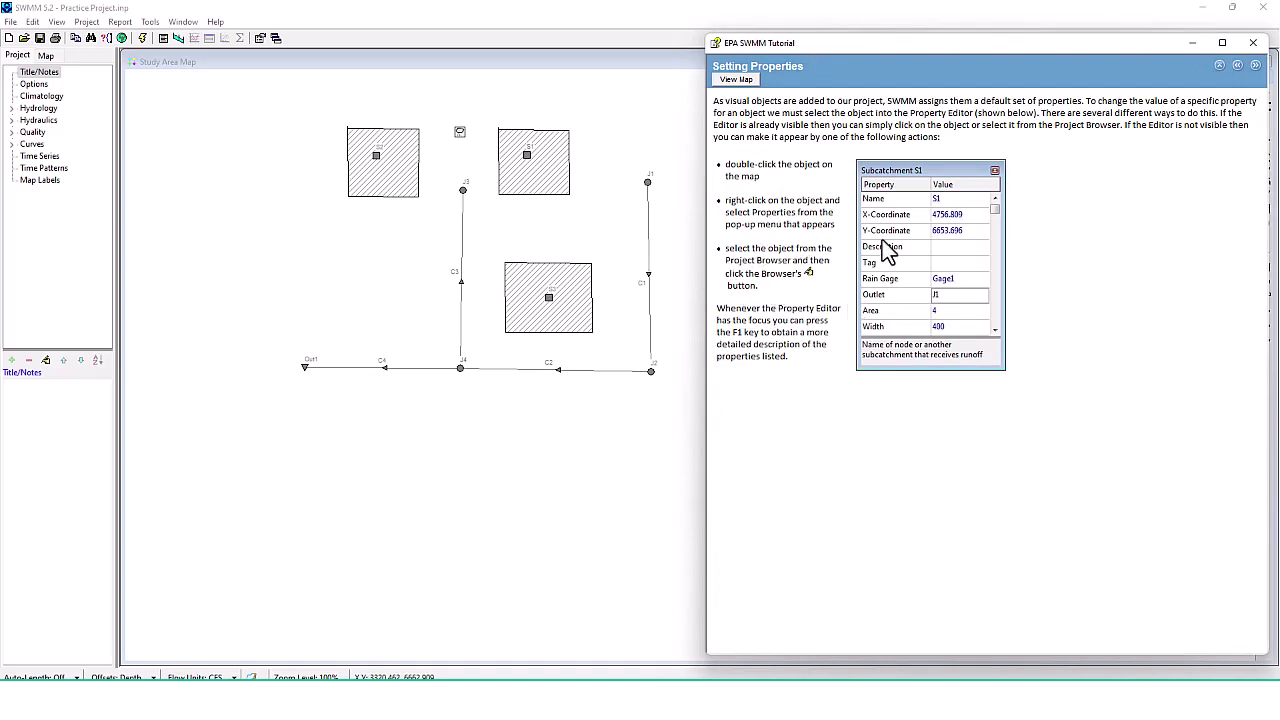
Step: Open junction J3's properties and advance the tutorial to Setting Subcatchment Properties
double_click(463, 191)
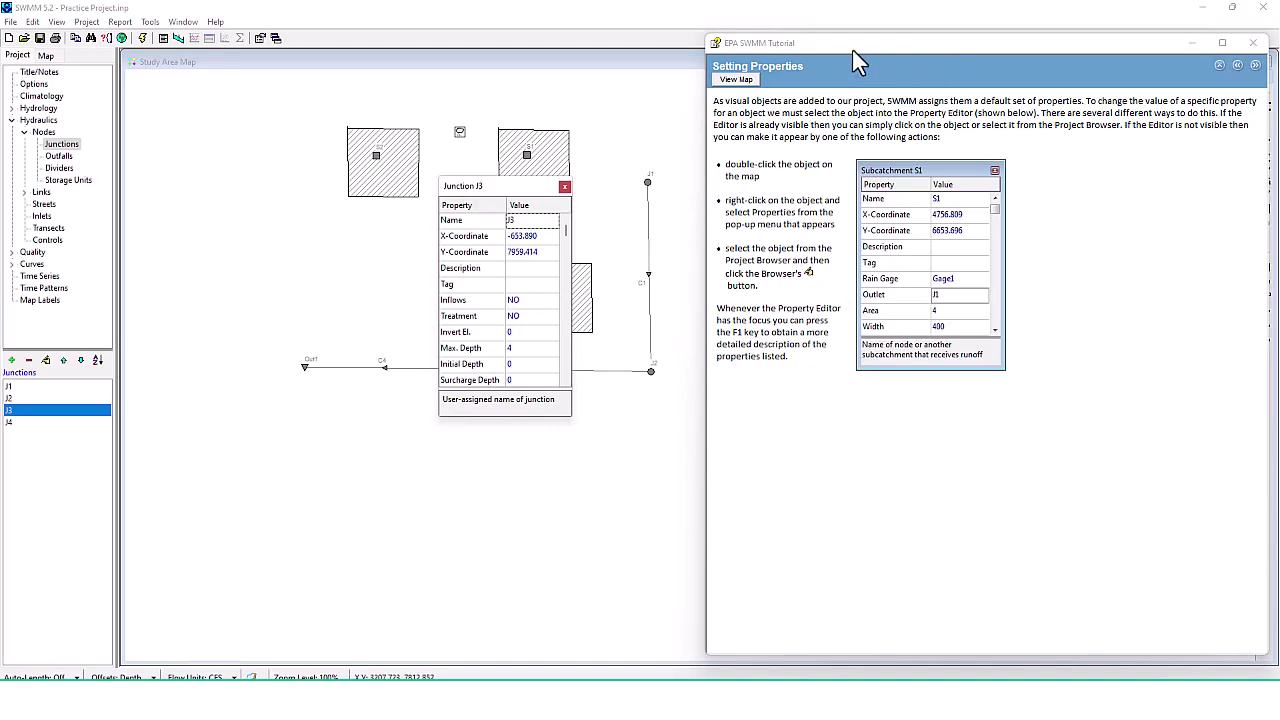
left_click_drag(854, 53, 828, 44)
left_click(1230, 58)
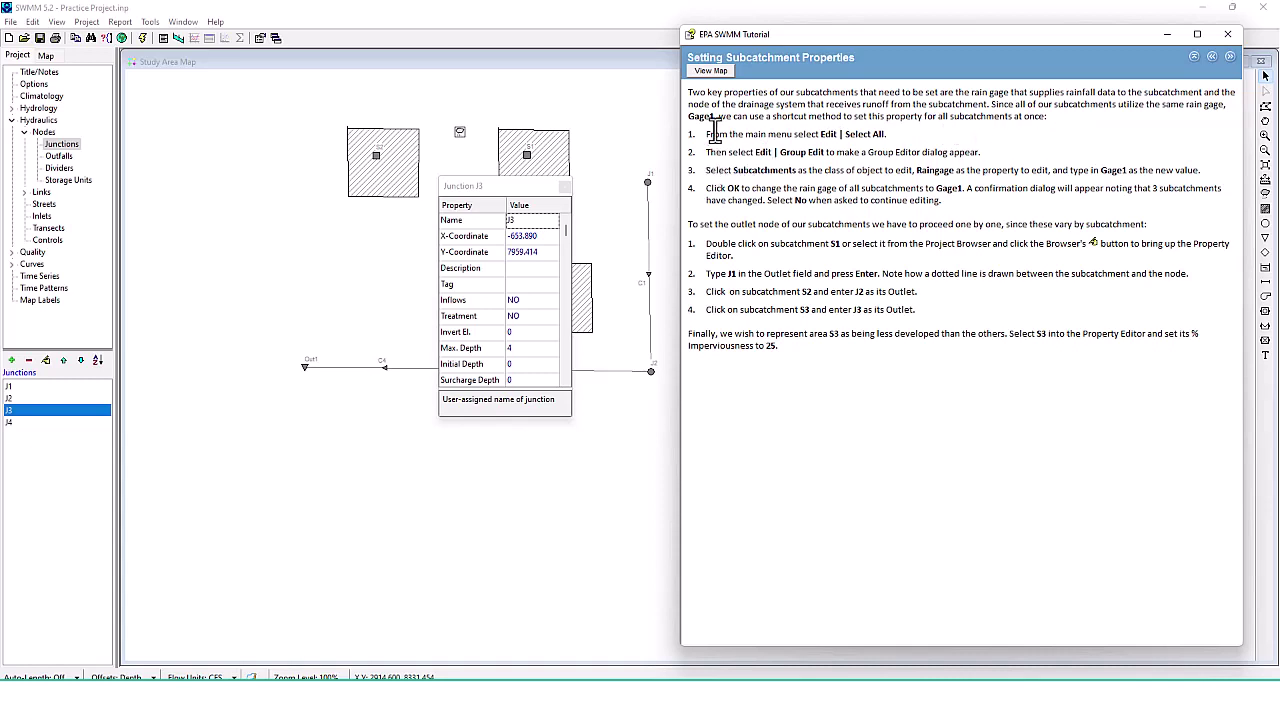
Step: Use Edit > Select All, then Edit > Group Edit, and move the Group Editor clear of the tutorial
left_click(33, 21)
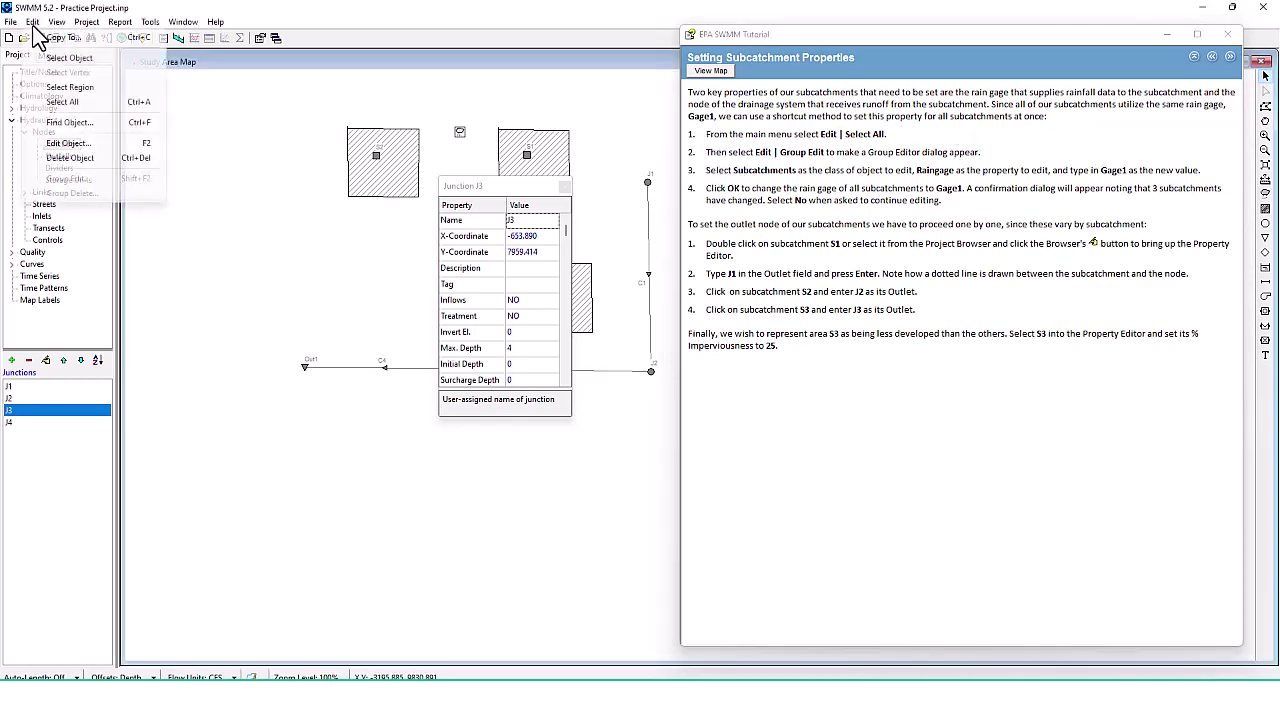
left_click(62, 102)
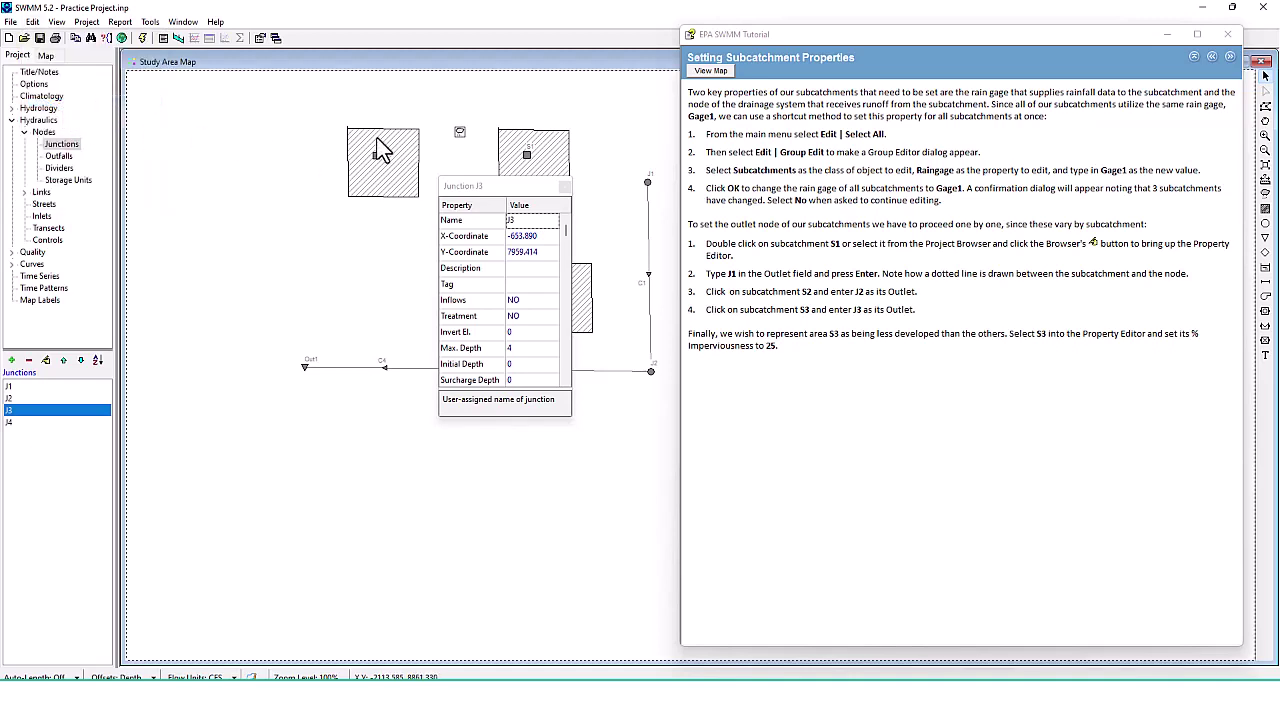
left_click(32, 21)
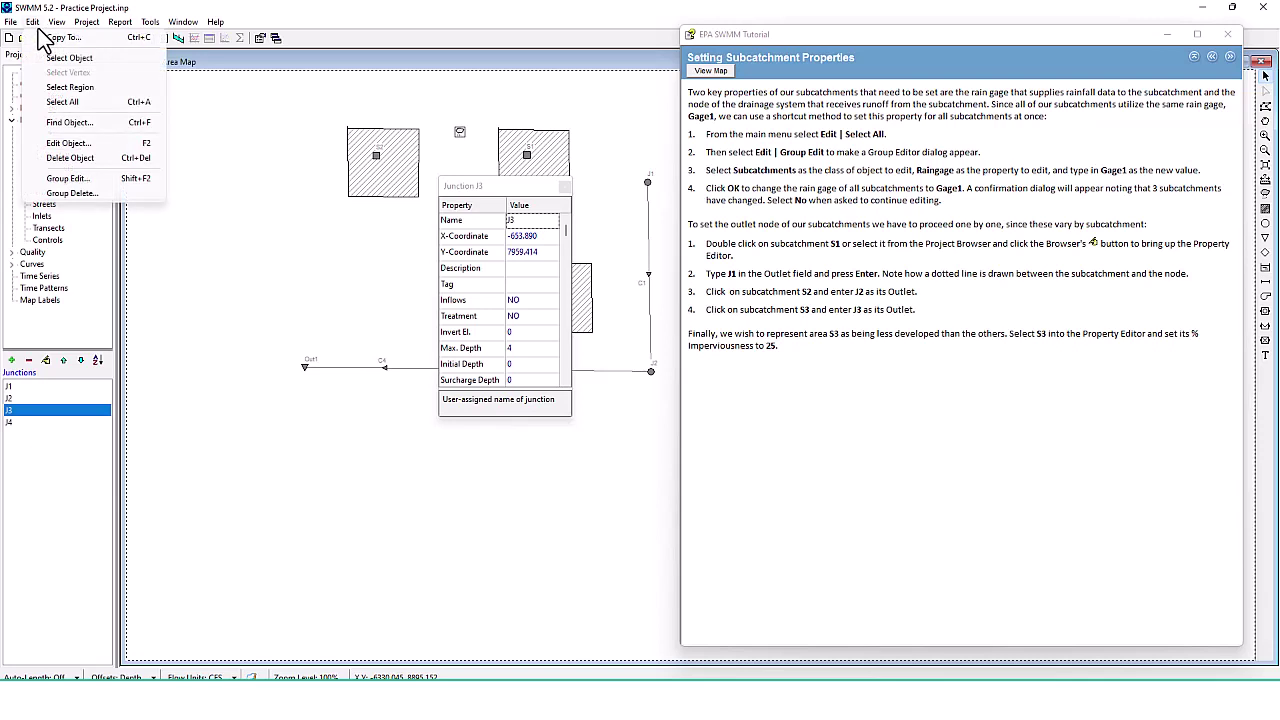
left_click(72, 178)
left_click_drag(605, 275, 484, 220)
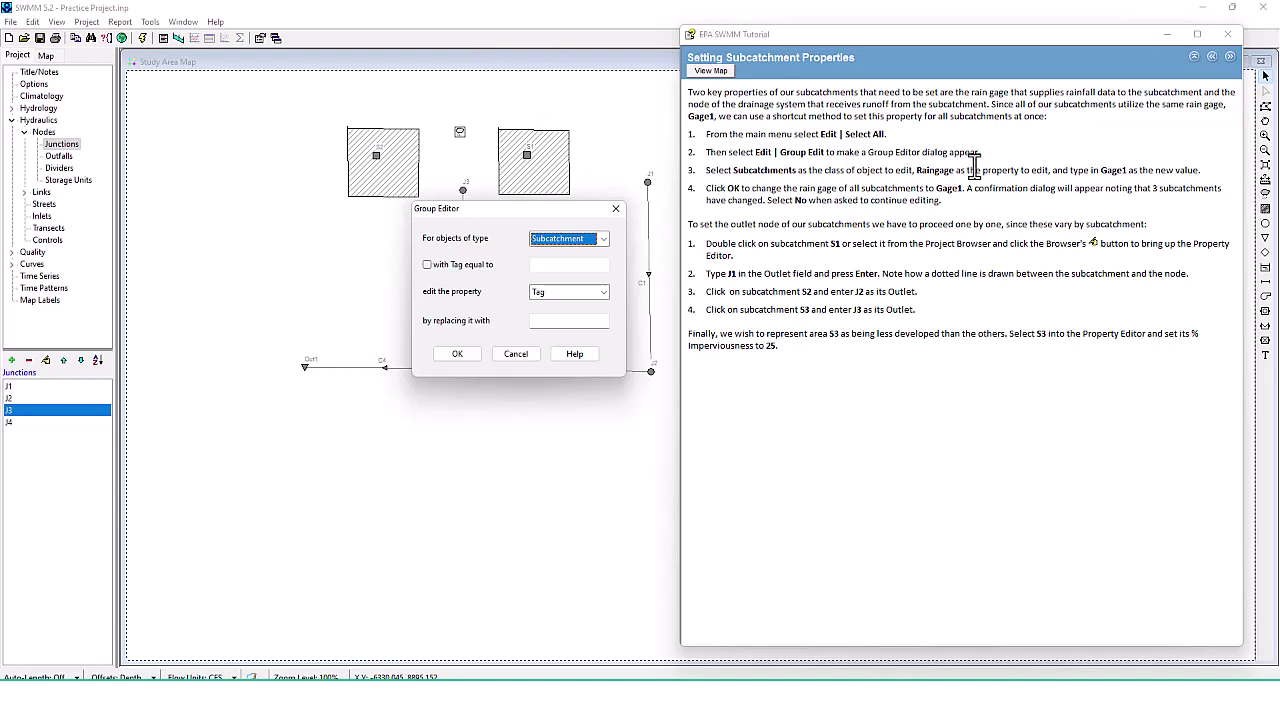
Step: Group-edit Subcatchment objects so their Rain Gage becomes Gage1, confirm, and close the editor
left_click(601, 240)
left_click(582, 250)
left_click(592, 292)
scroll(595, 325, "up", 2)
left_click(565, 360)
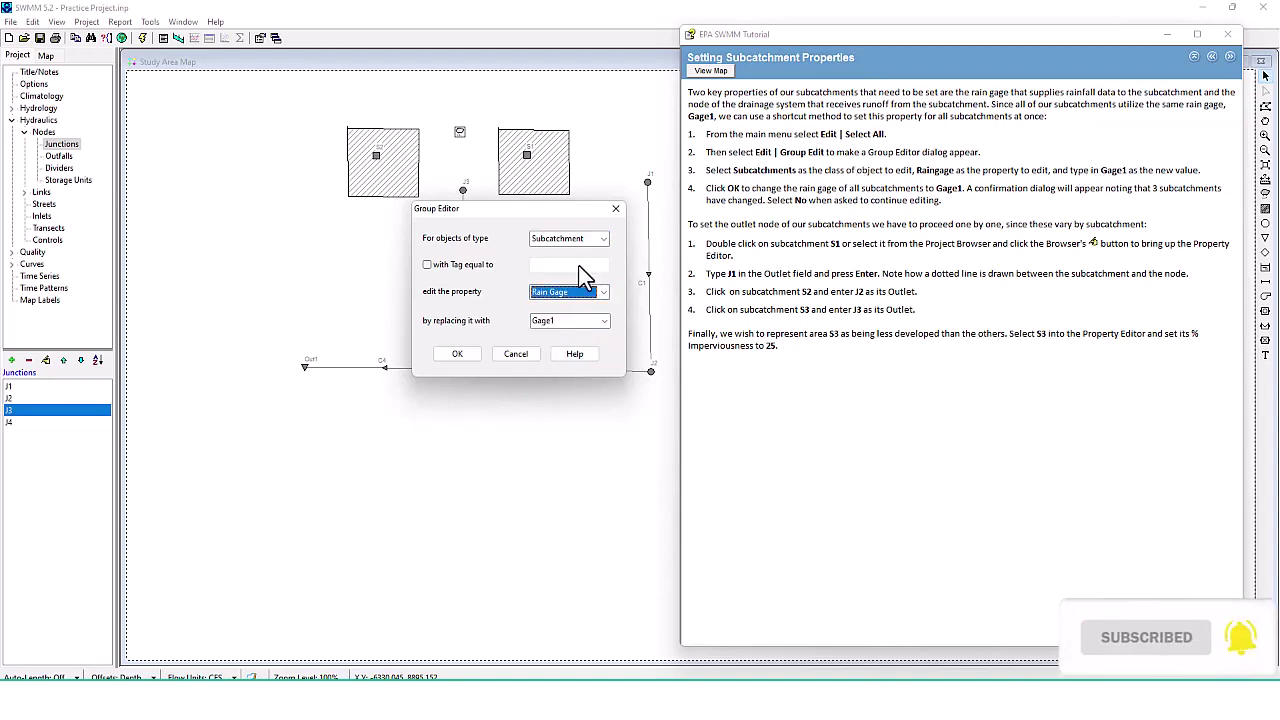
left_click(598, 322)
left_click(605, 330)
left_click(584, 331)
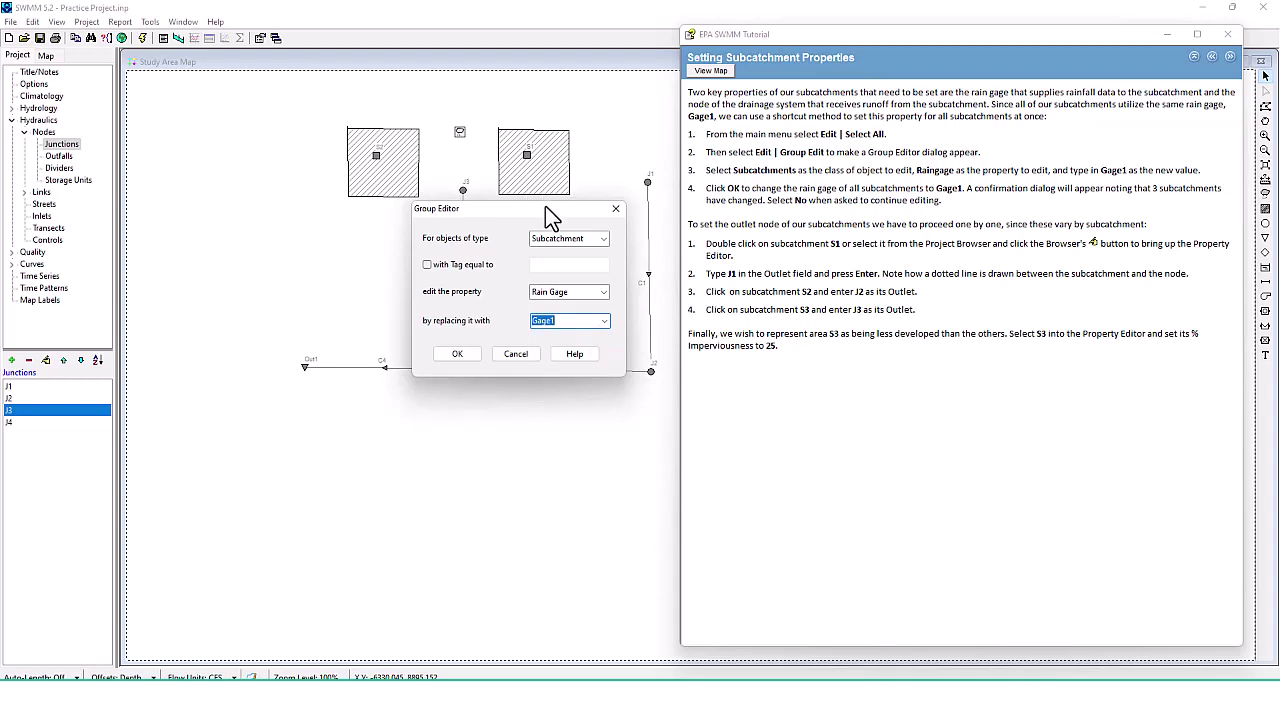
left_click(457, 356)
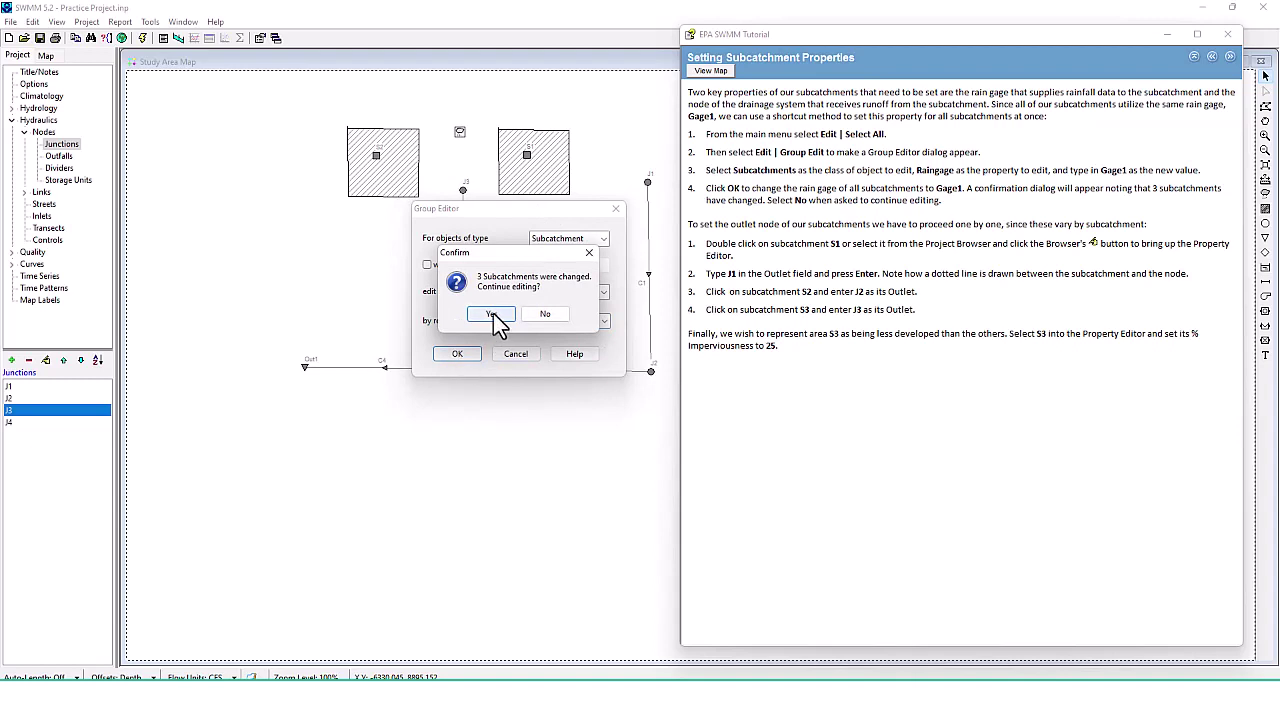
left_click(493, 316)
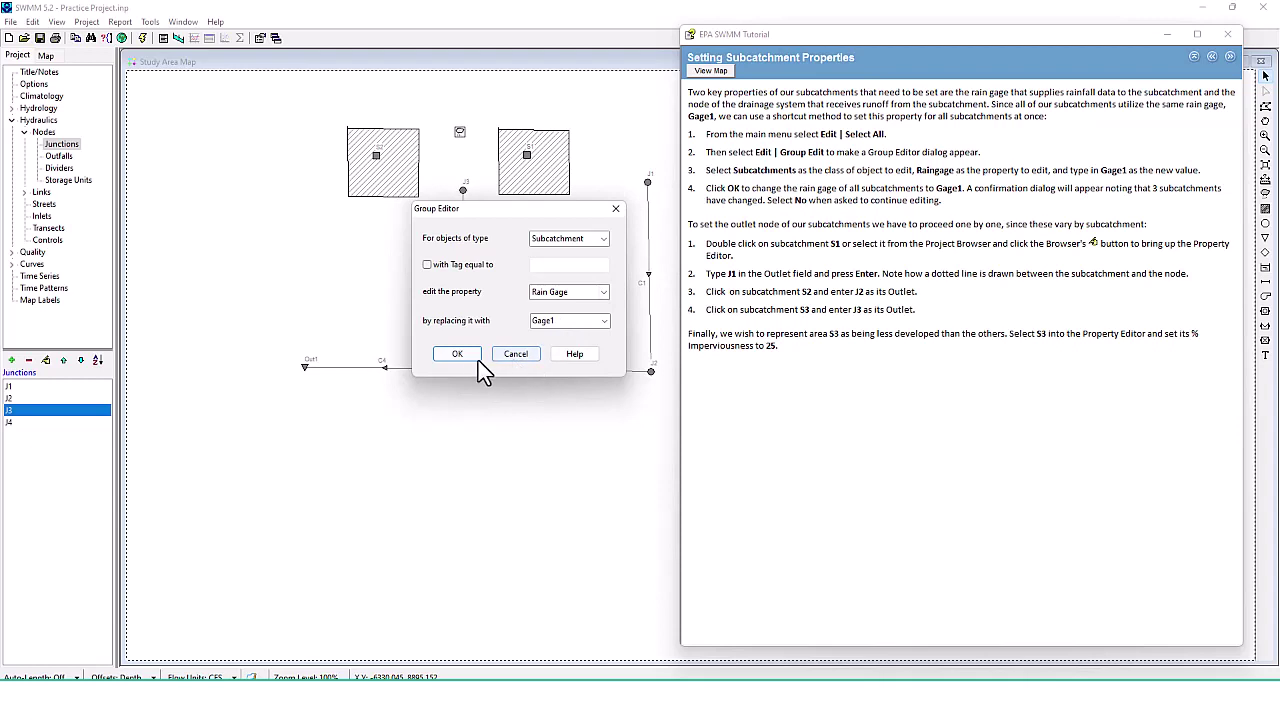
left_click(616, 210)
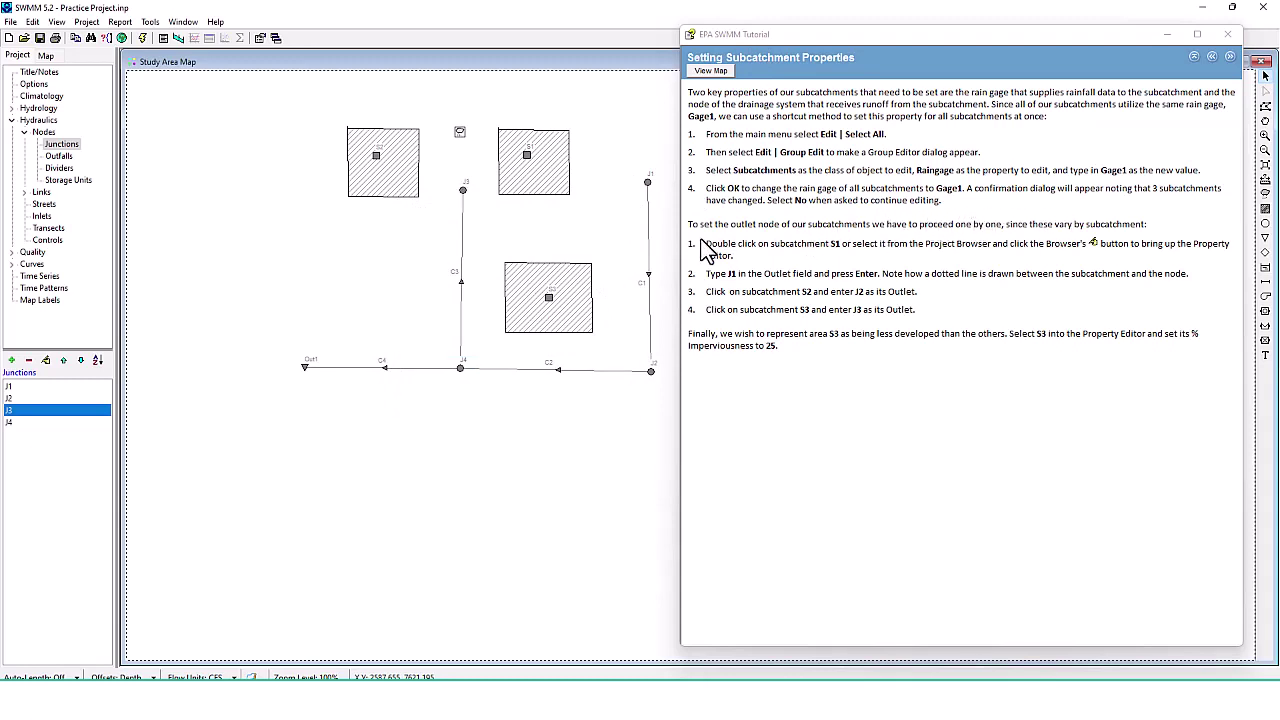
Step: Review the Outlet entries of subcatchments S1 and S2 in the Property Editor
double_click(529, 155)
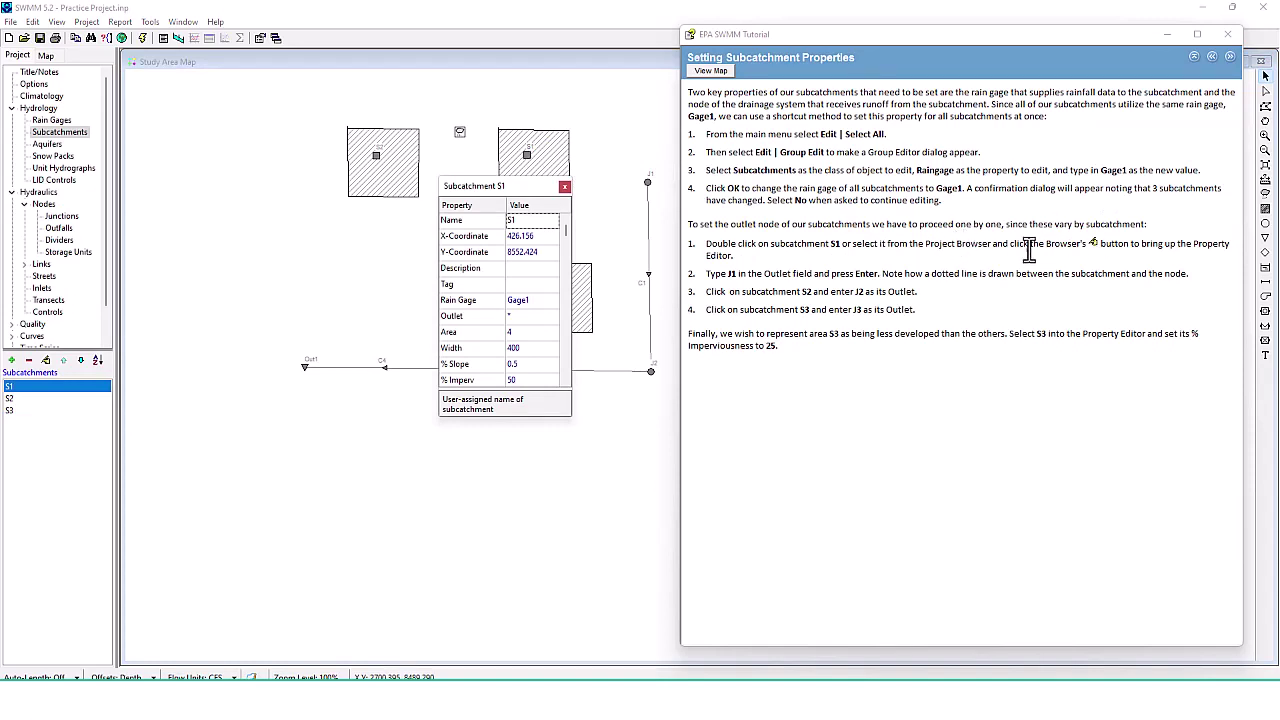
left_click_drag(510, 186, 487, 171)
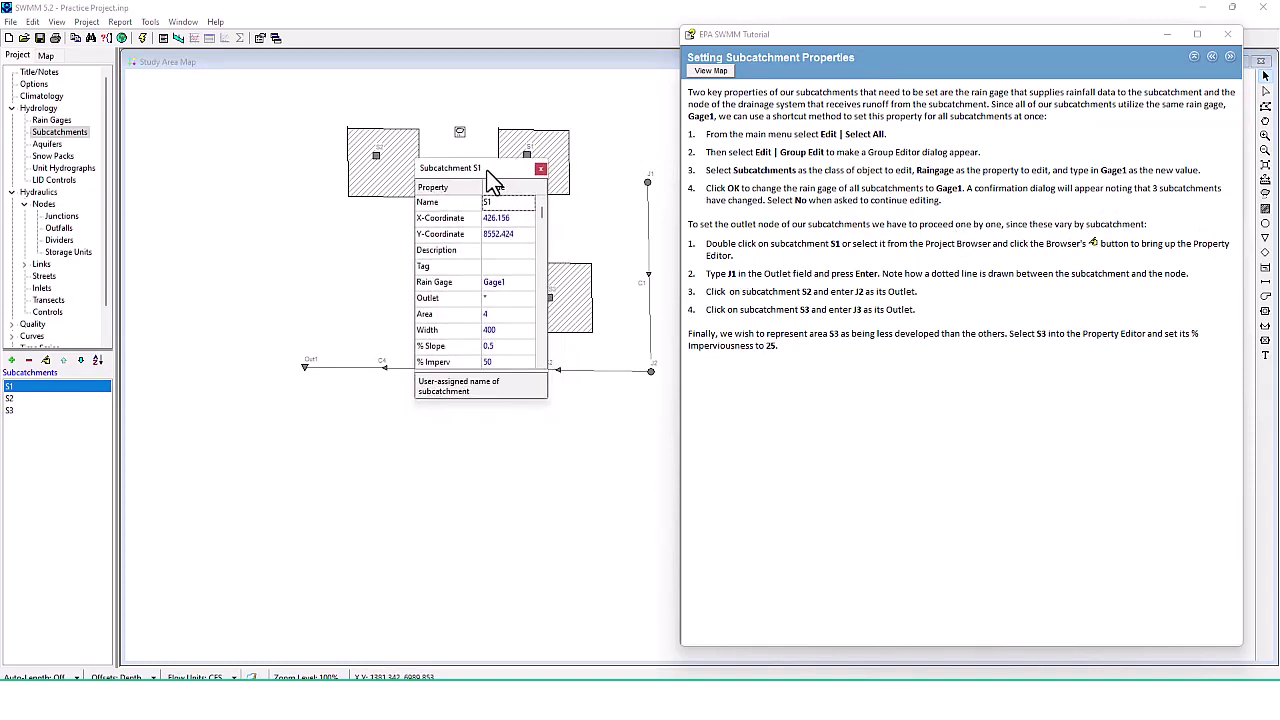
left_click(505, 298)
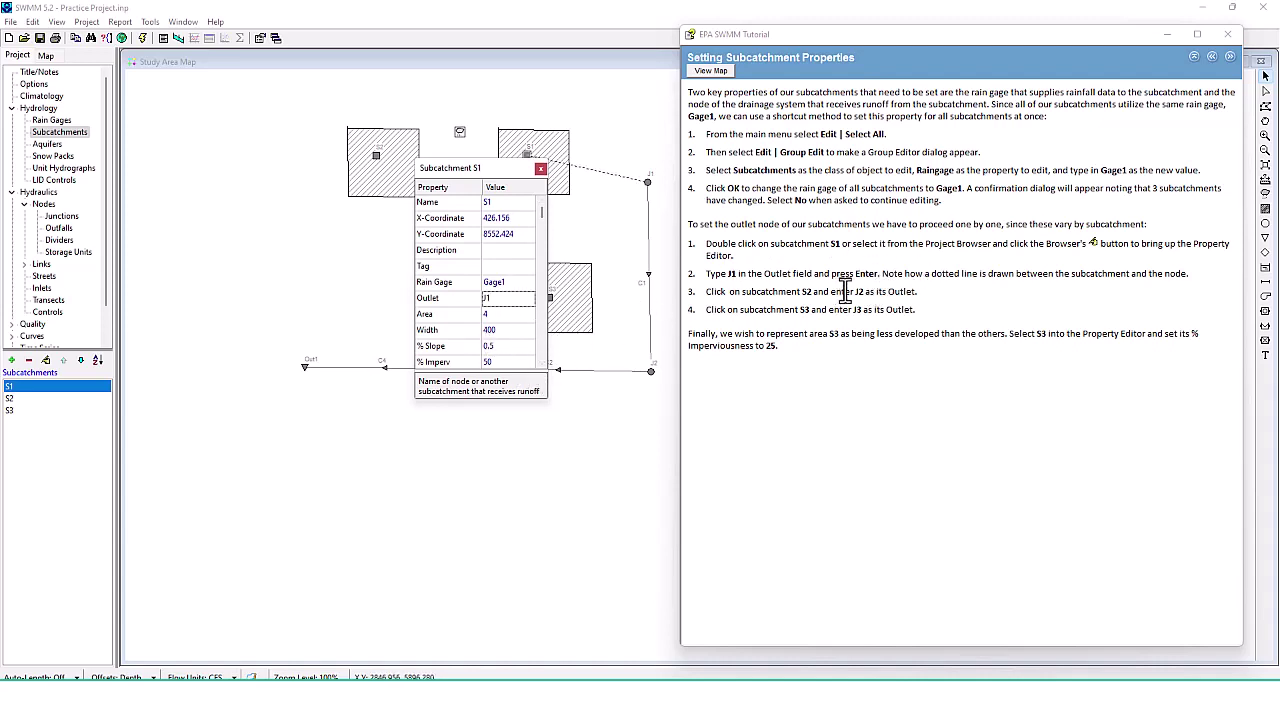
left_click_drag(519, 164, 266, 114)
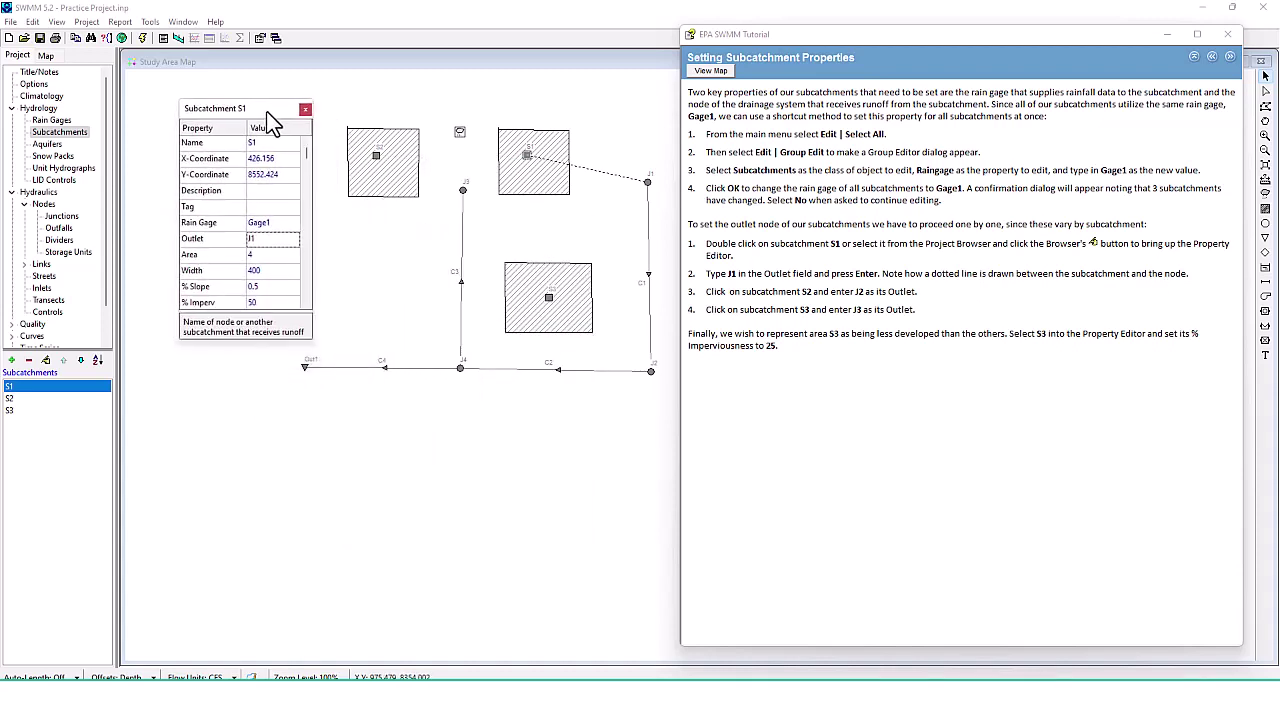
left_click(377, 158)
left_click(377, 158)
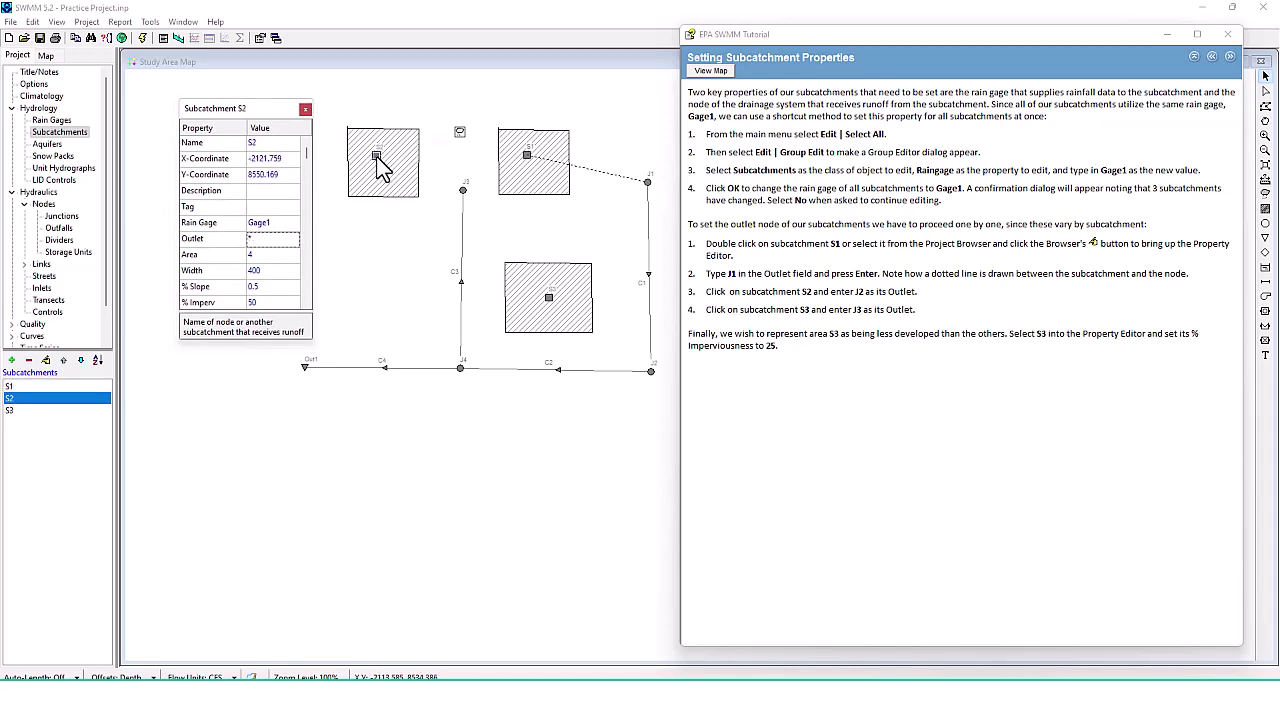
left_click(296, 238)
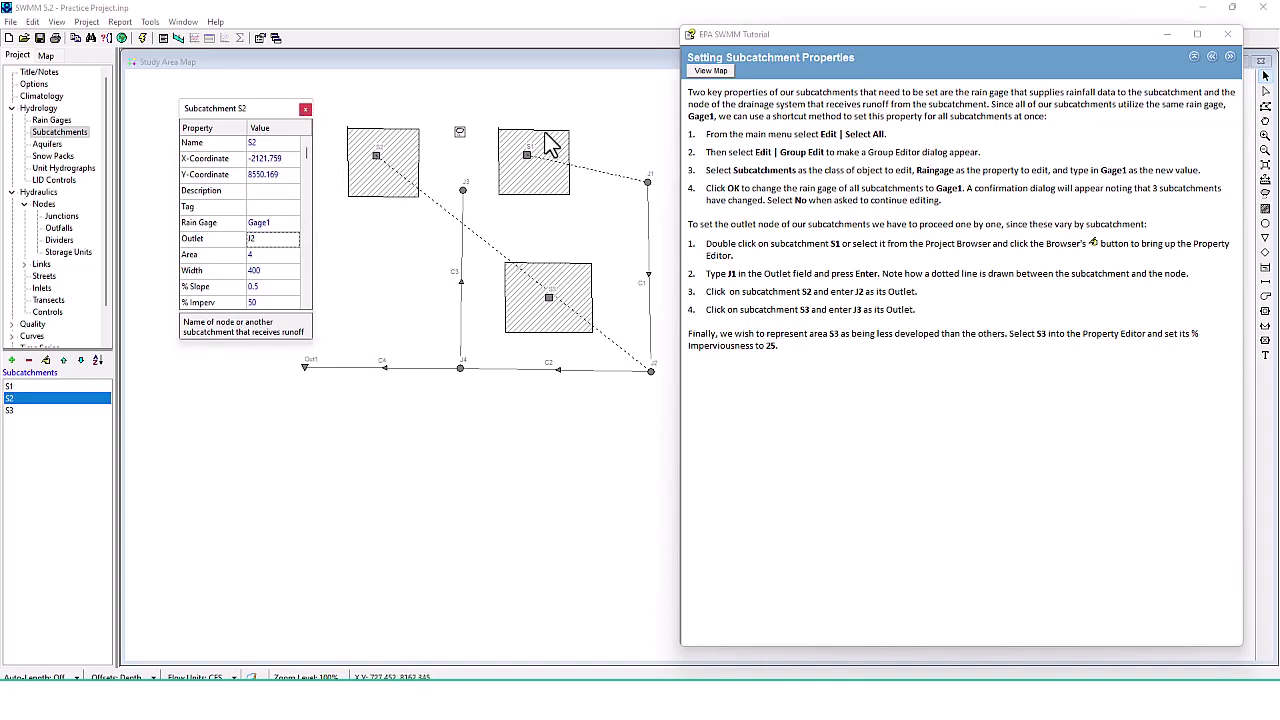
Step: Set subcatchment S3's Outlet to J3
left_click(548, 298)
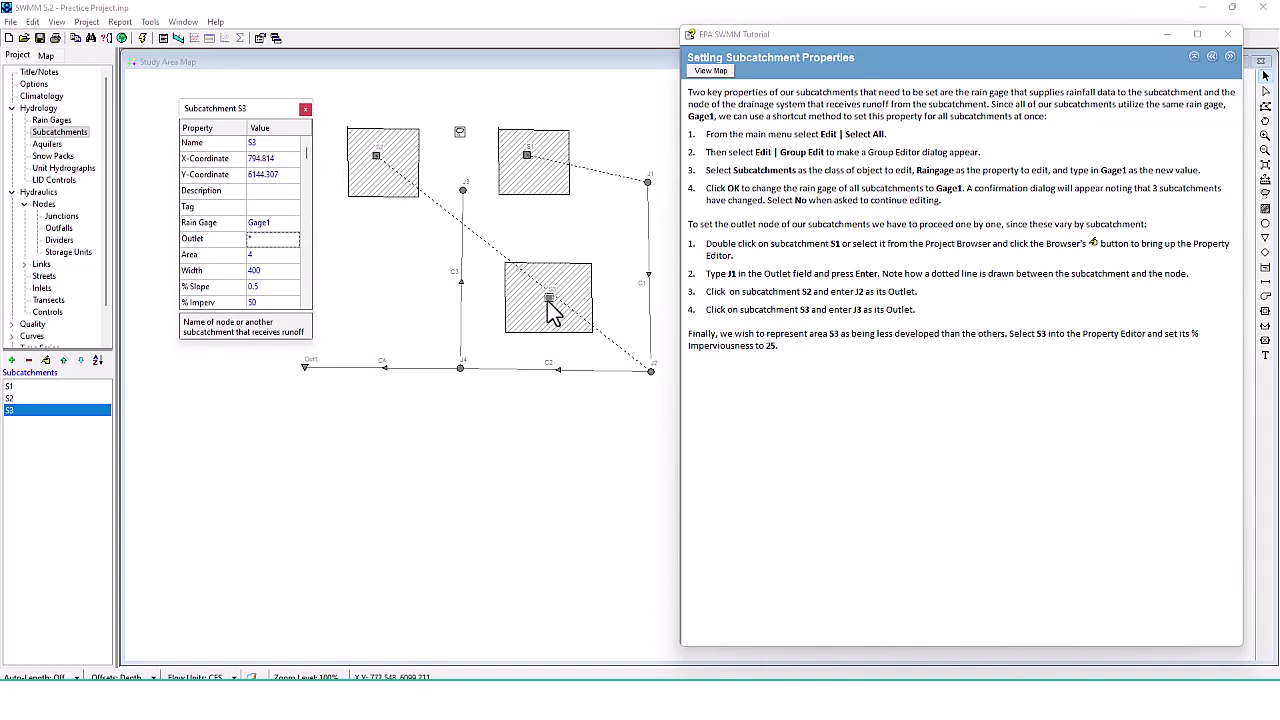
left_click(271, 243)
type("J3")
key("Return")
left_click(306, 109)
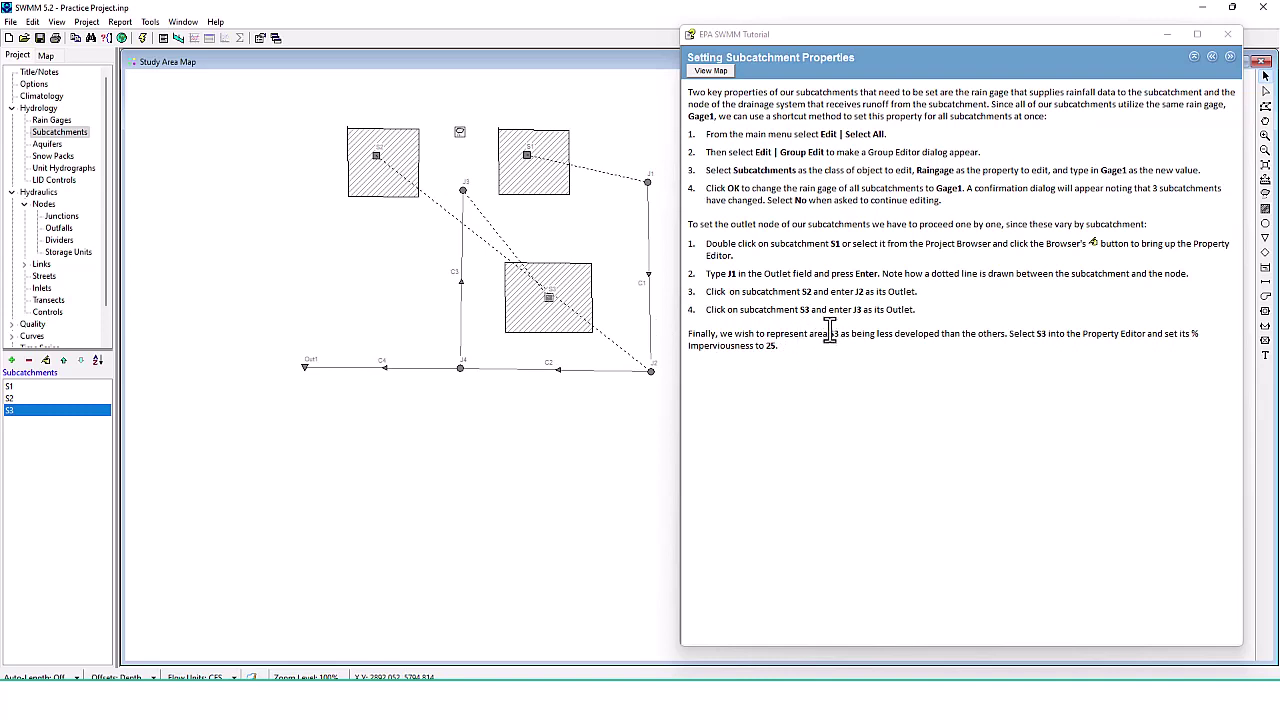
Step: Change subcatchment S3's % Imperv to 25
double_click(548, 298)
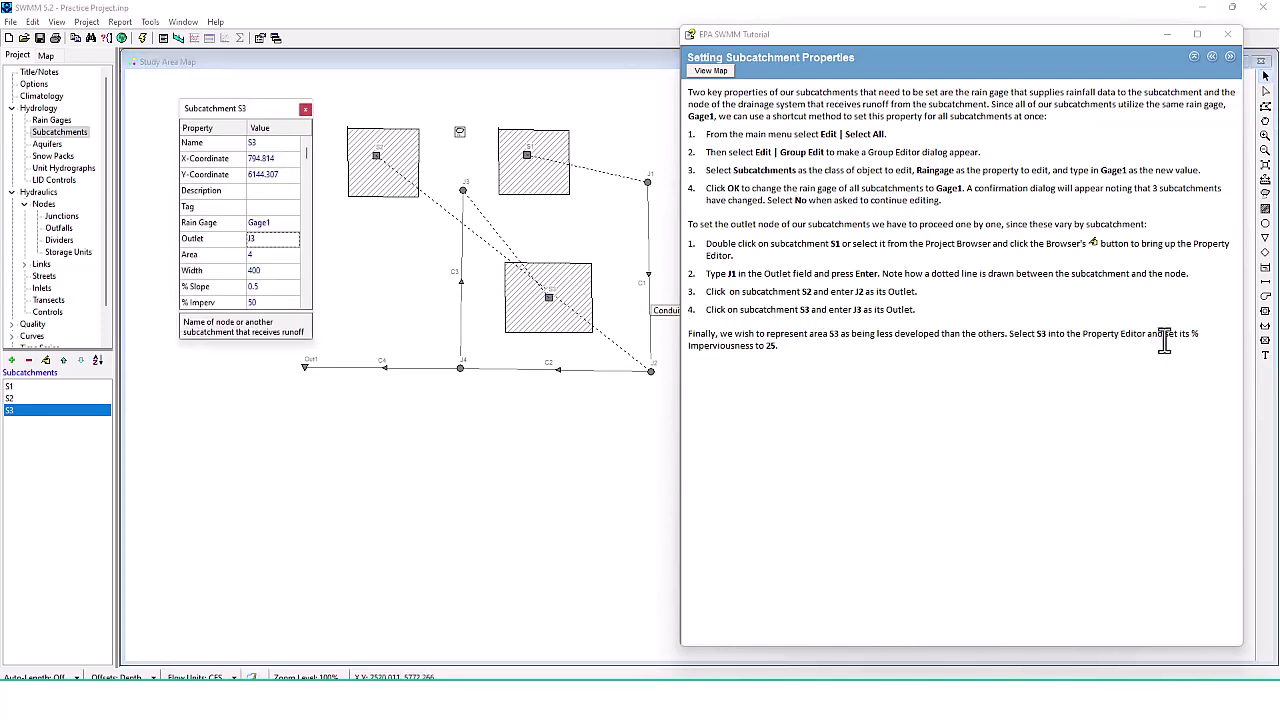
left_click(268, 302)
scroll(277, 272, "down", 1)
key("Return")
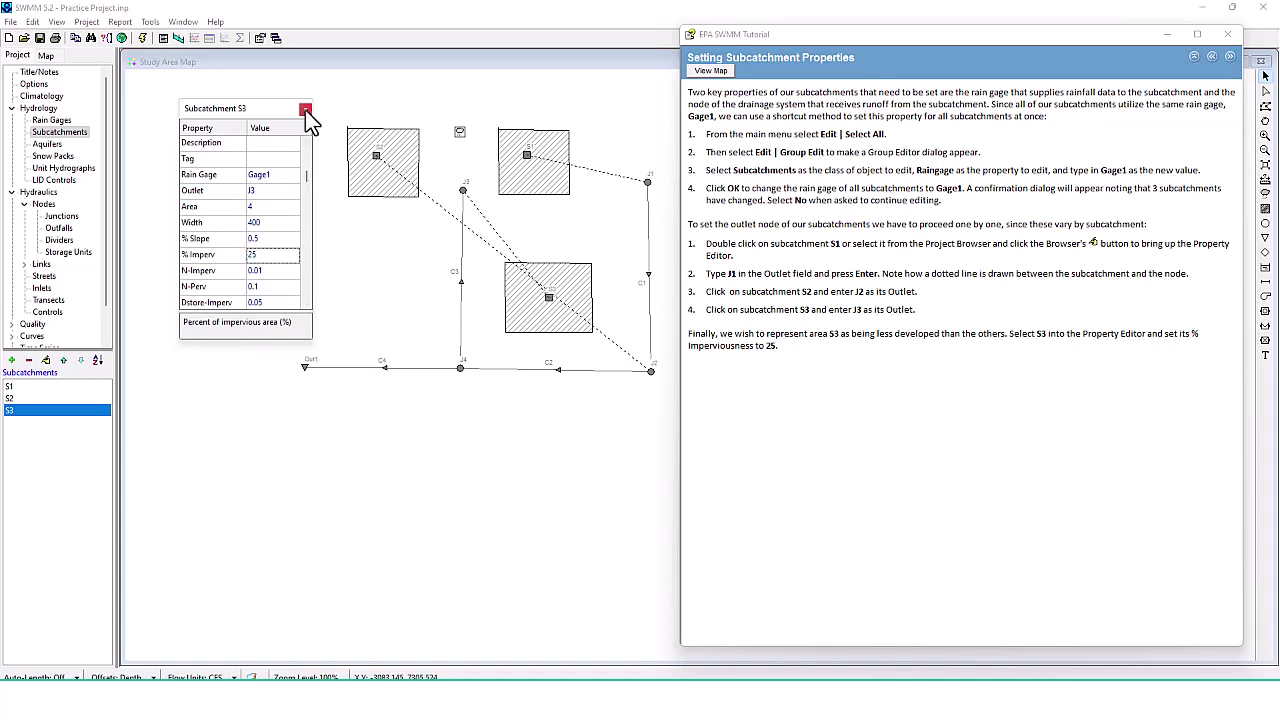
left_click(306, 109)
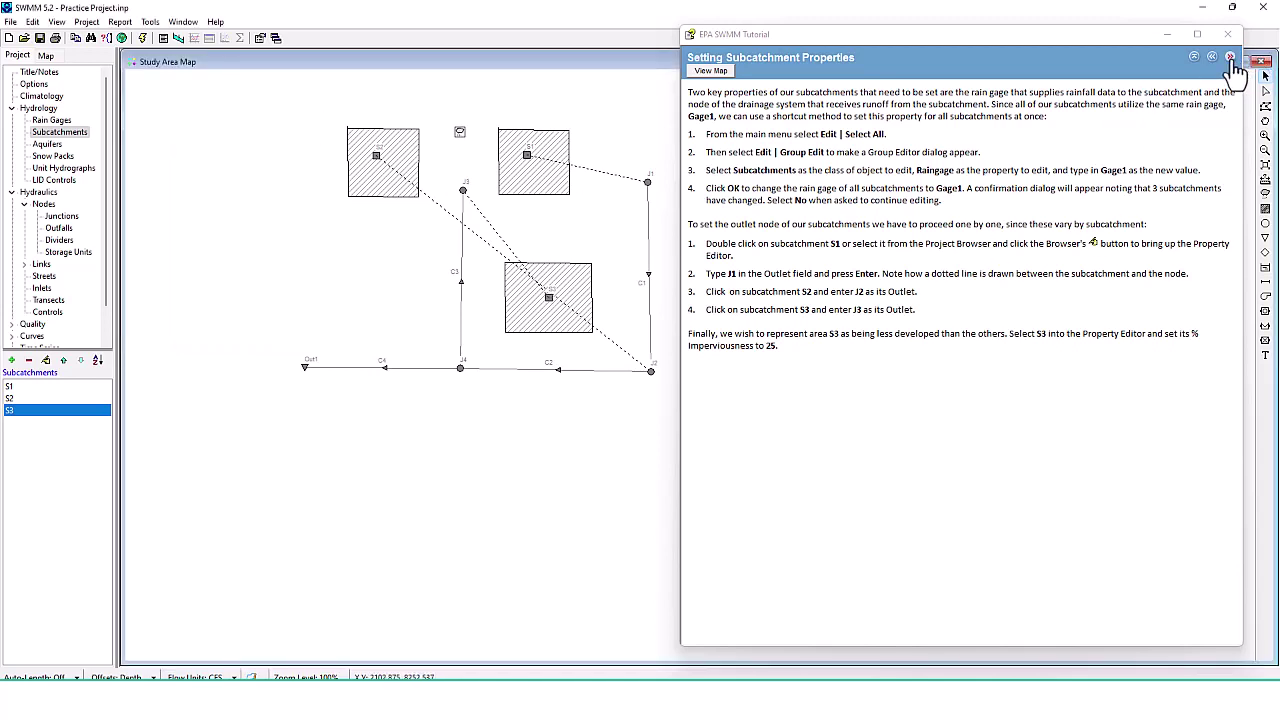
Step: Advance the tutorial to Setting Node/Link Properties and set junction J1's invert elevation to 96
left_click(1230, 57)
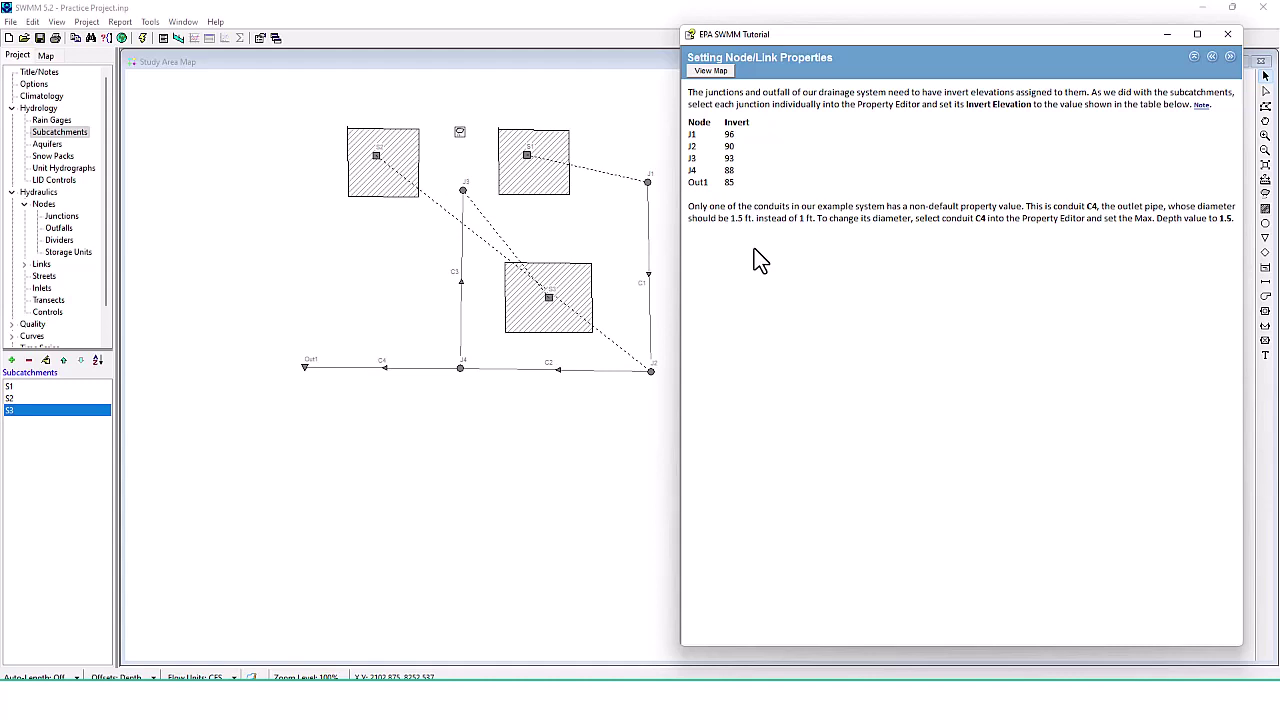
left_click(648, 182)
double_click(647, 184)
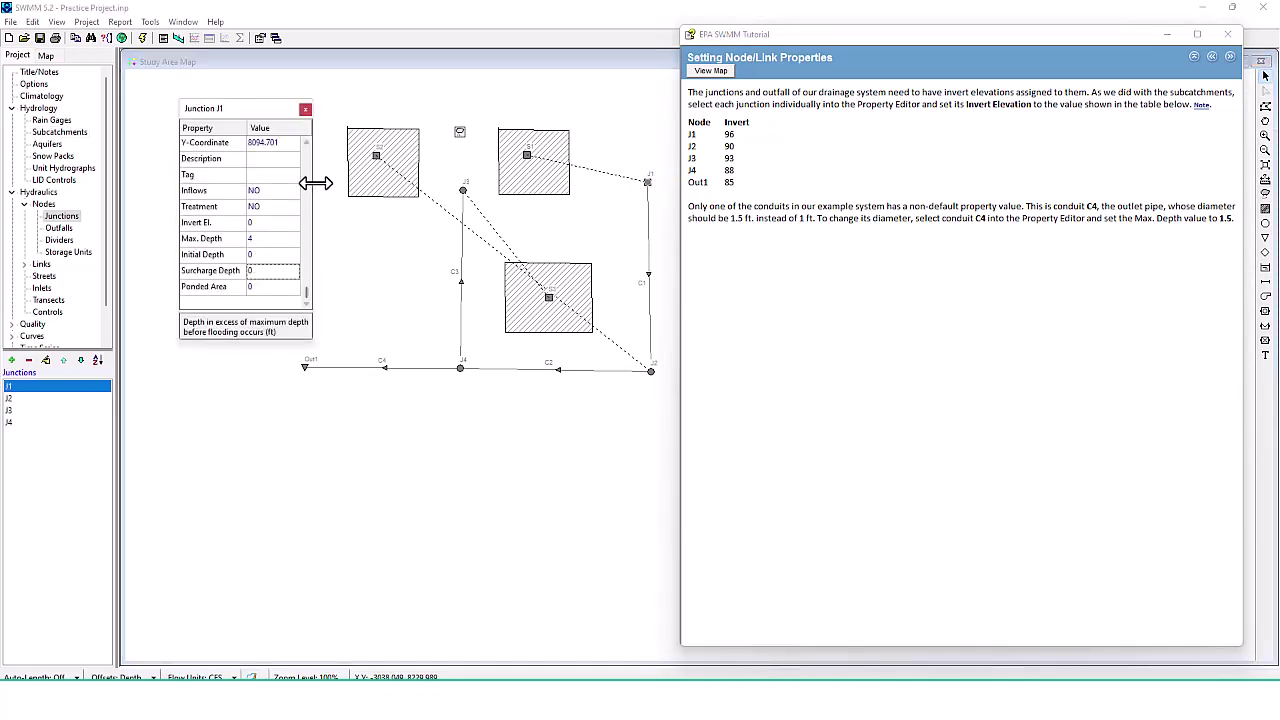
left_click(257, 223)
type("96")
key("Return")
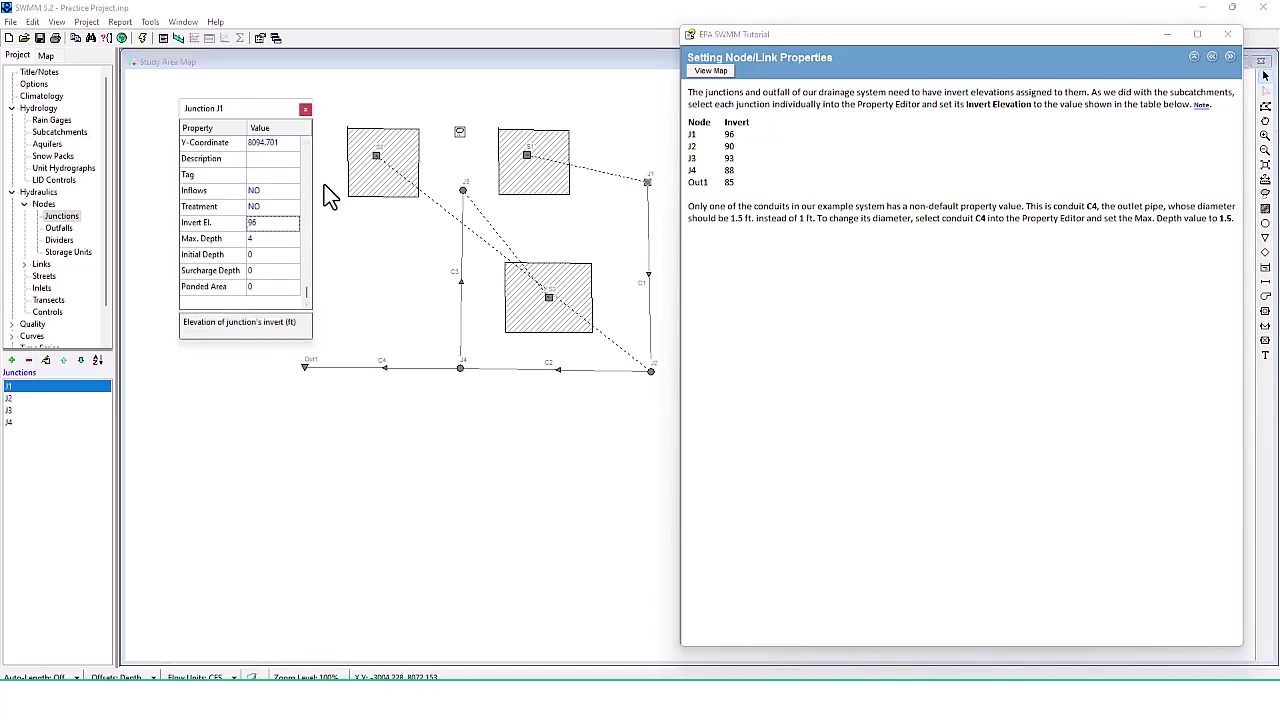
left_click(304, 110)
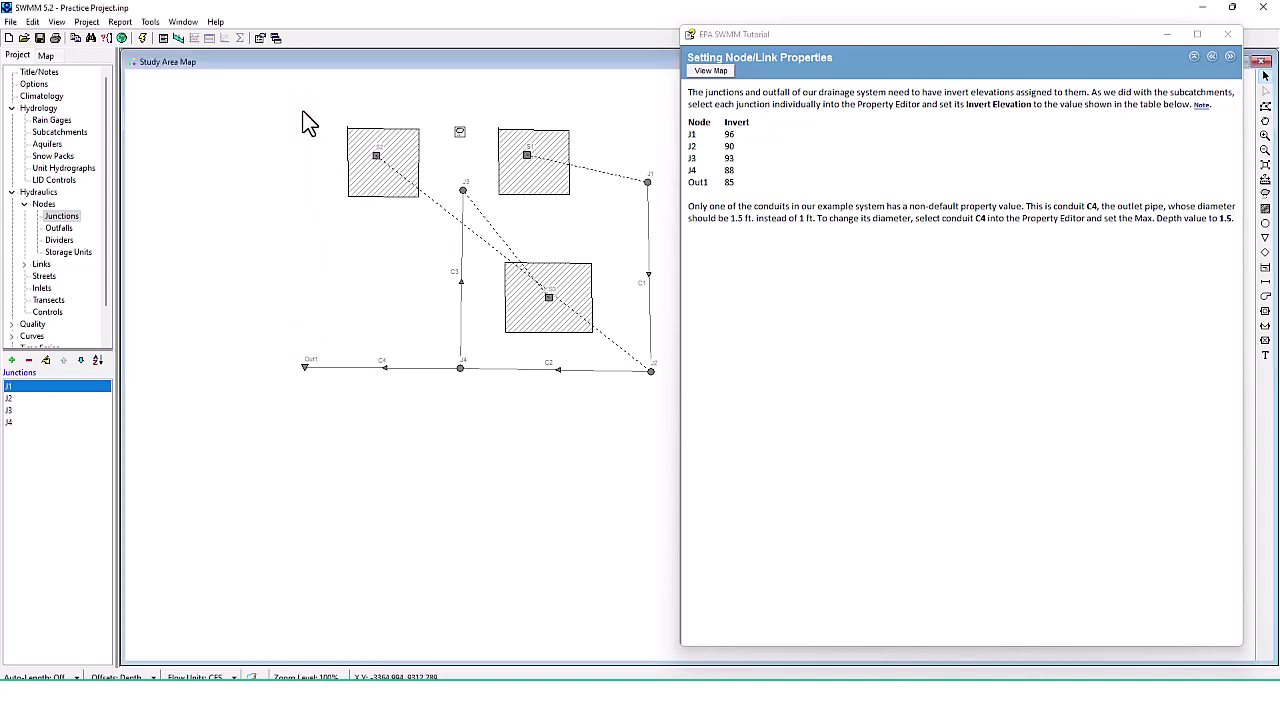
Step: Set the invert elevations of junction J2 to 90 and junction J3 to 93
double_click(650, 374)
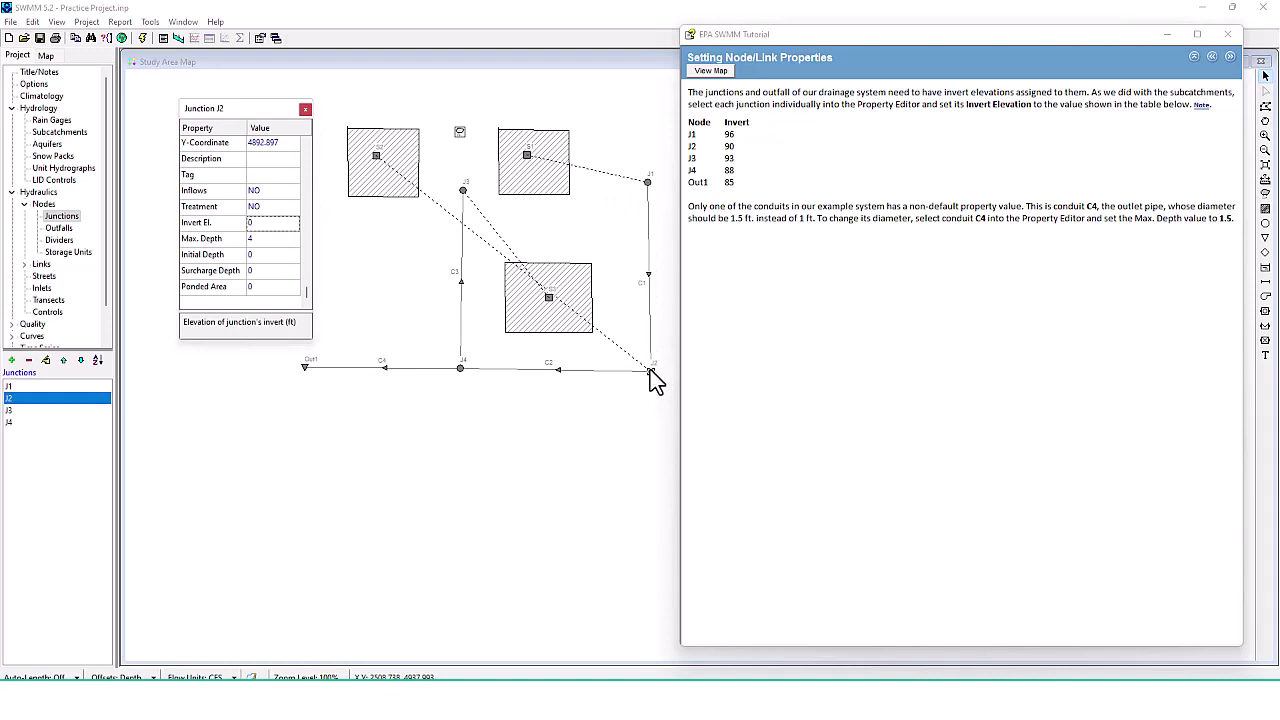
left_click(284, 224)
type("90")
left_click(305, 110)
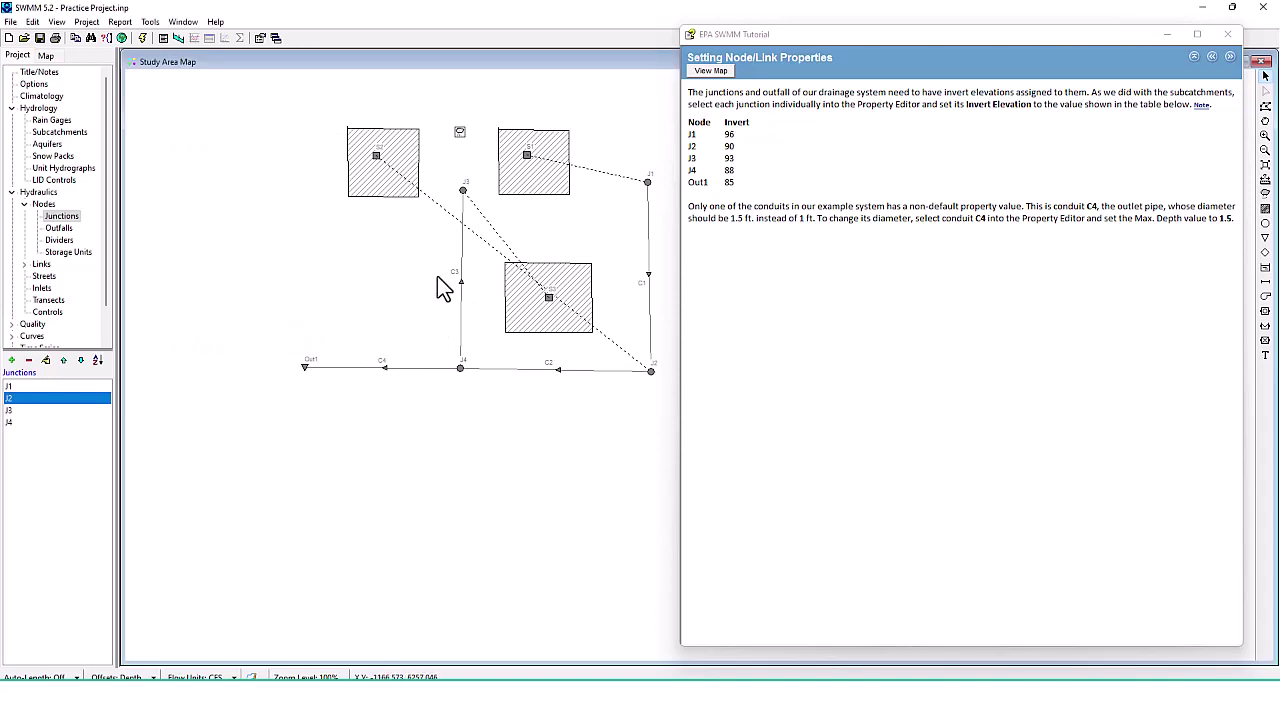
left_click(463, 190)
double_click(464, 191)
left_click(276, 228)
type("93")
key("Return")
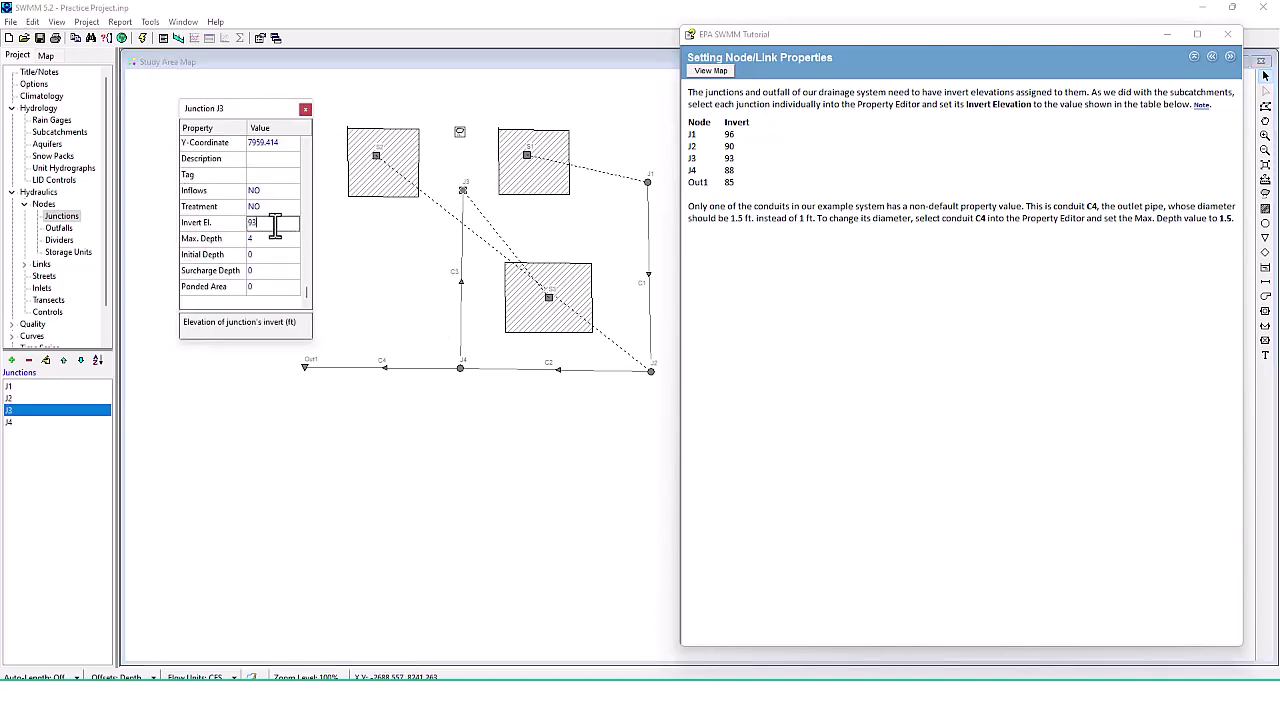
left_click(305, 109)
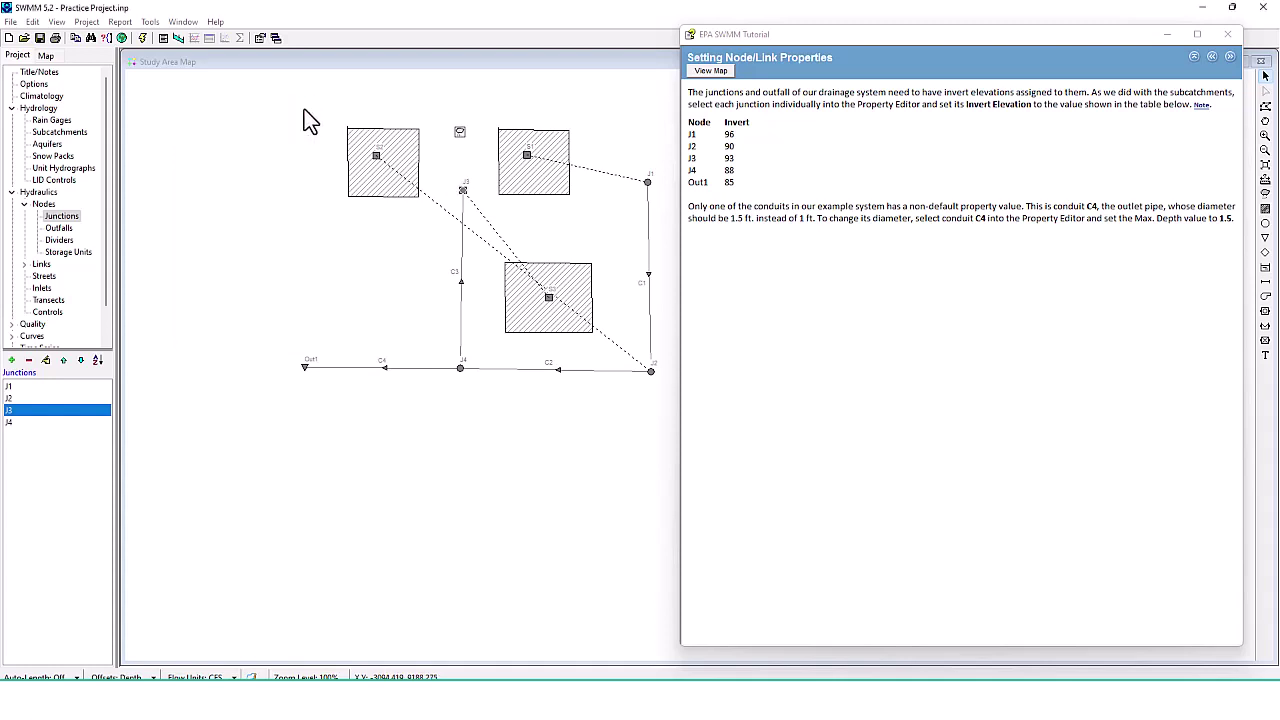
Step: Set junction J4's invert elevation to 88 and outfall Out1's invert to 85
double_click(460, 368)
left_click(268, 224)
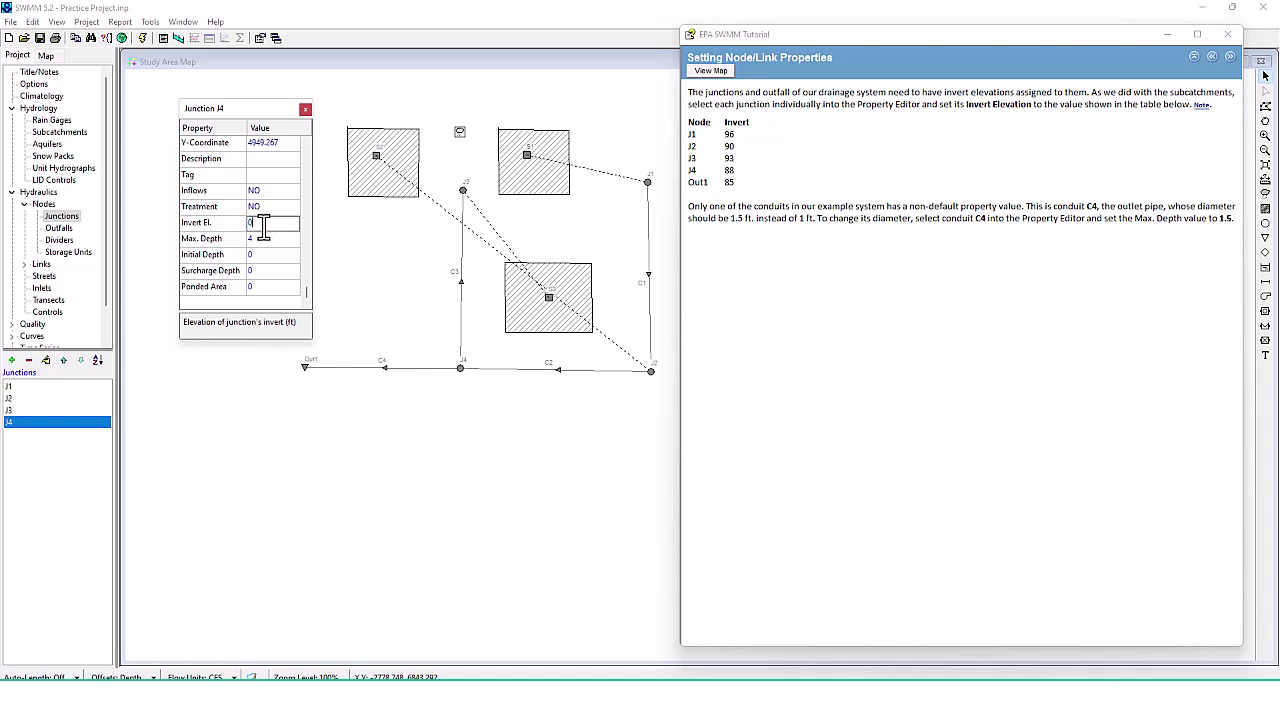
type("88")
key("Return")
left_click(306, 108)
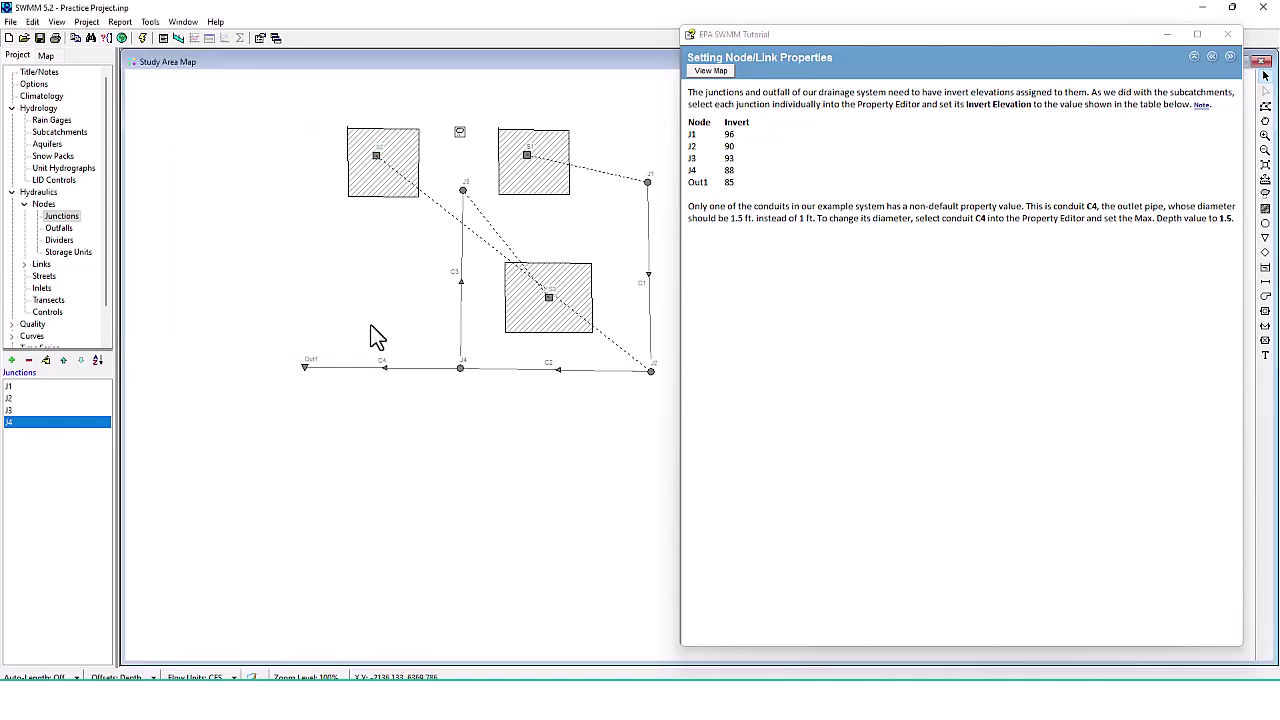
double_click(306, 368)
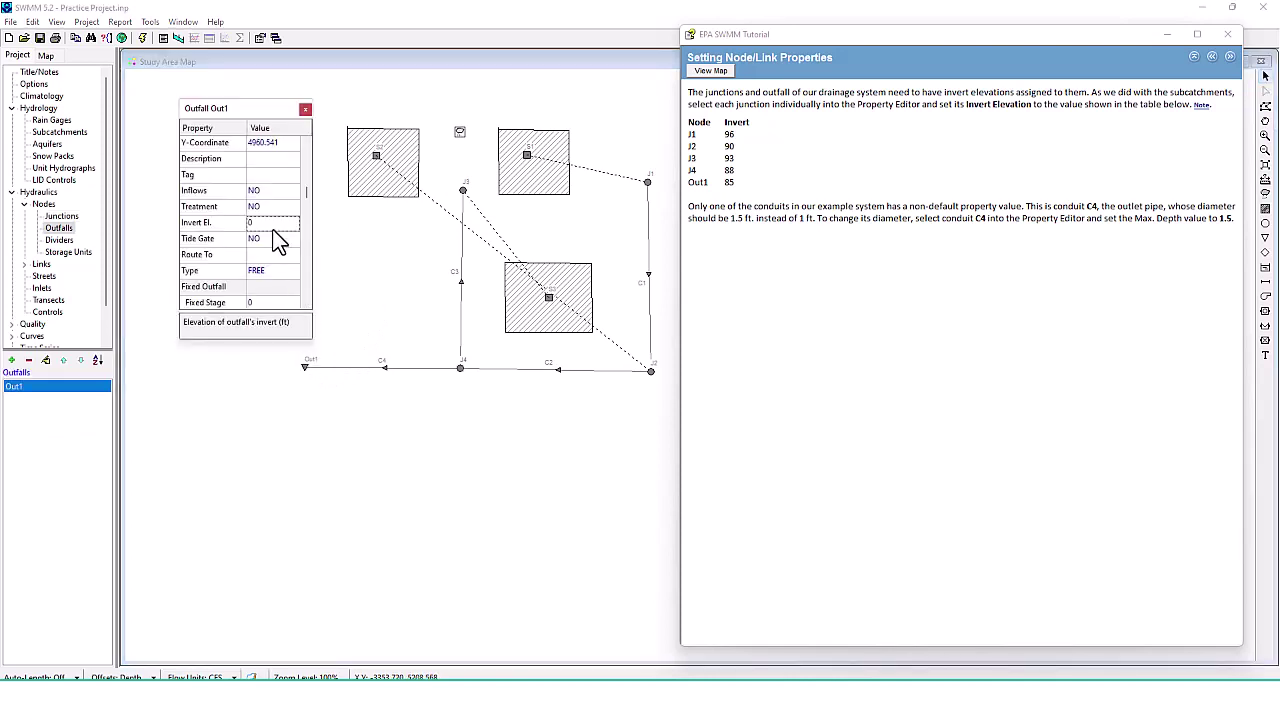
type("85")
left_click(305, 109)
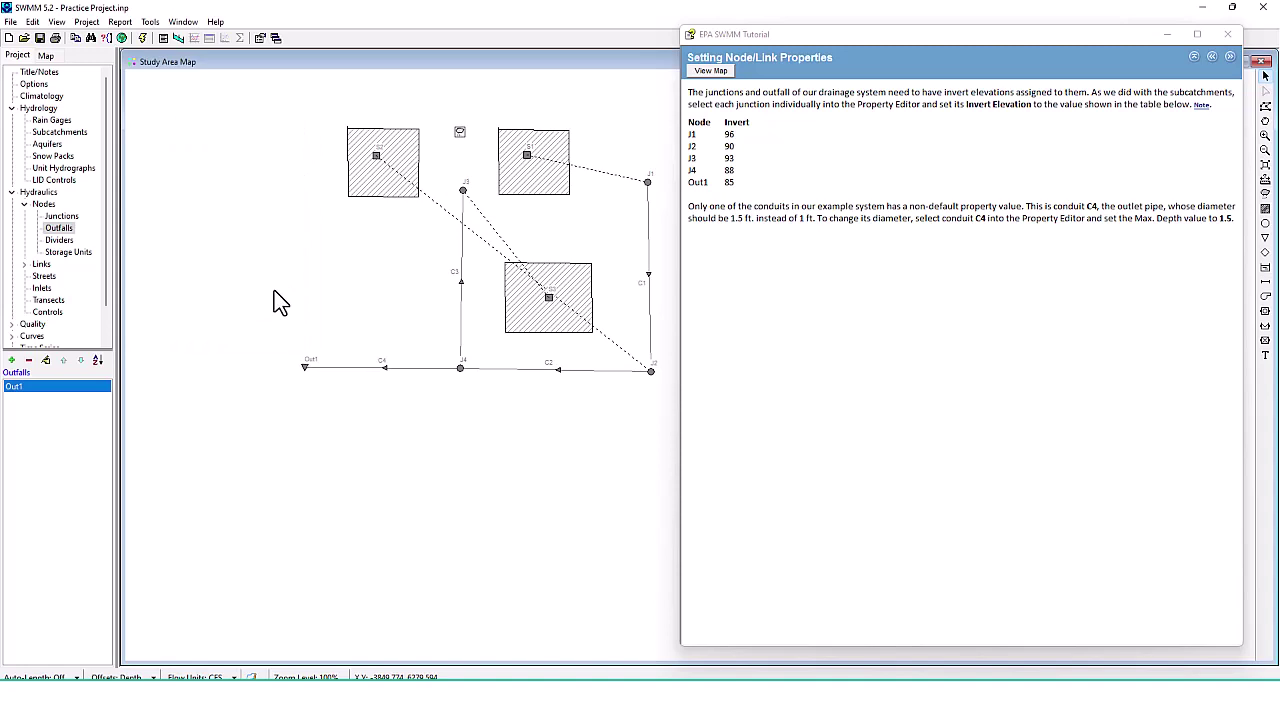
left_click(280, 303)
Step: Open conduit C4, enter 1.5 as its Max. Depth, and close the editor
left_click(384, 368)
double_click(384, 368)
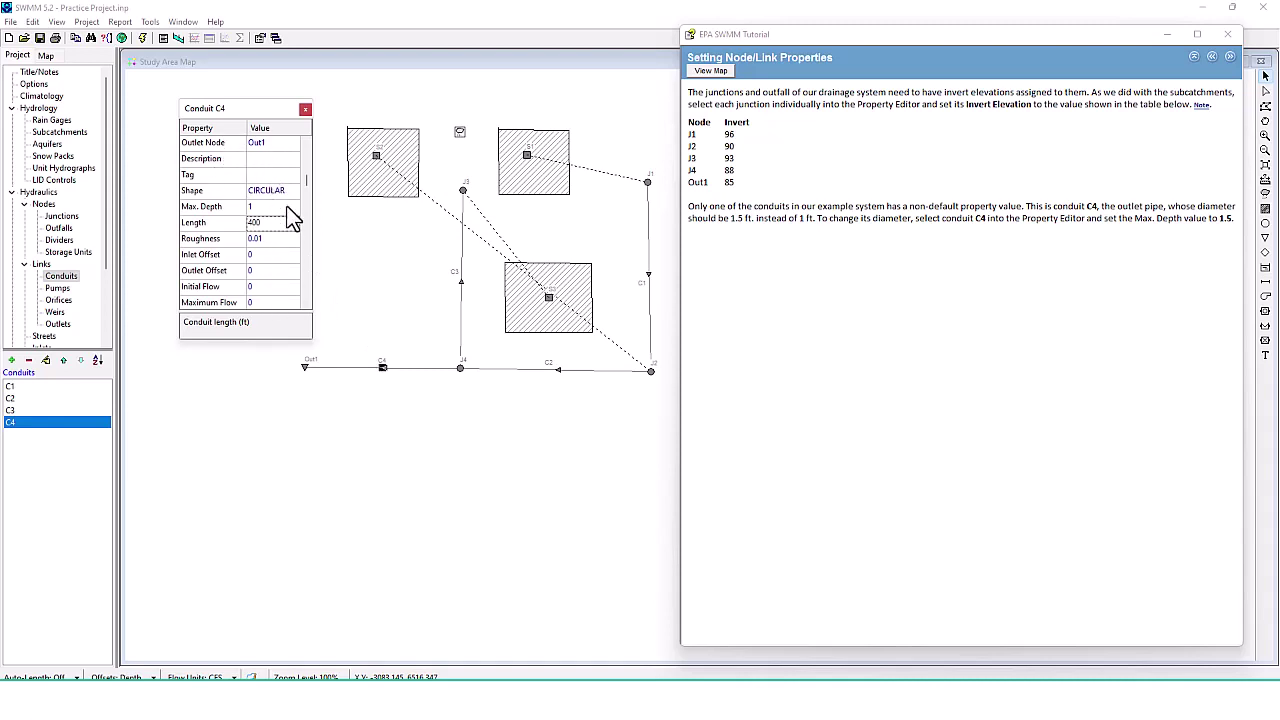
left_click_drag(309, 186, 303, 143)
left_click(258, 238)
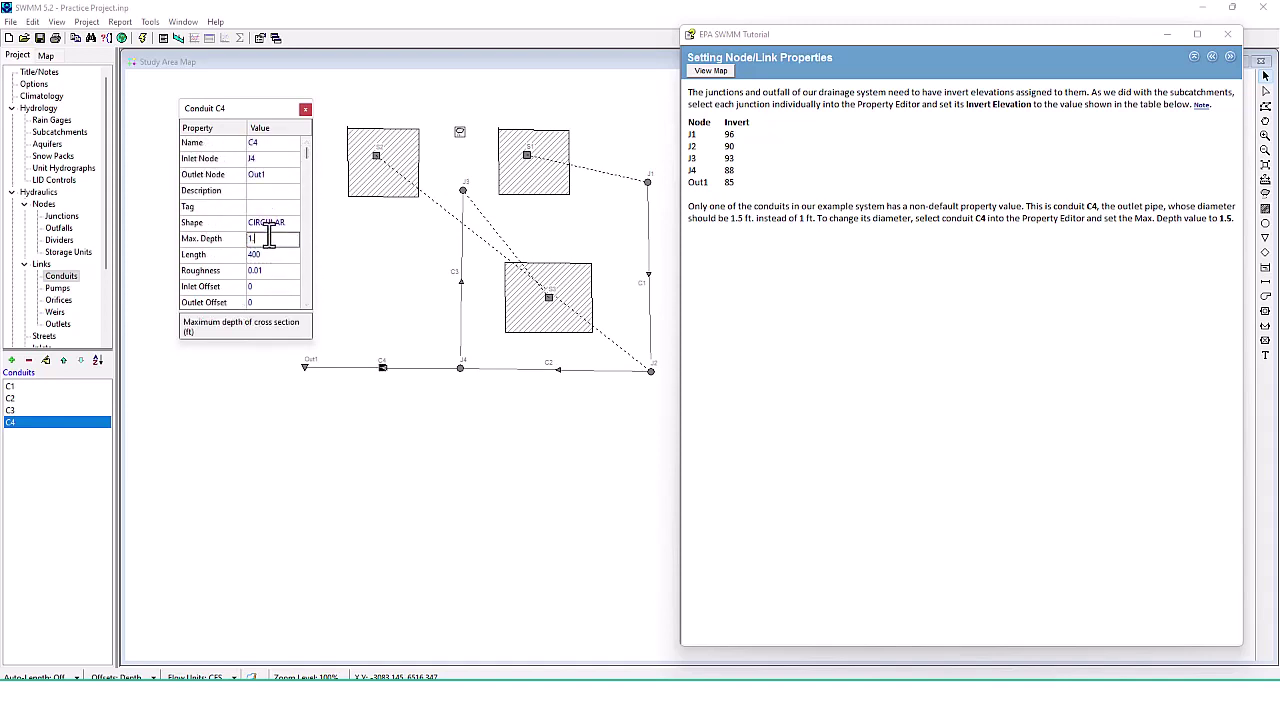
type("1.5")
left_click(305, 109)
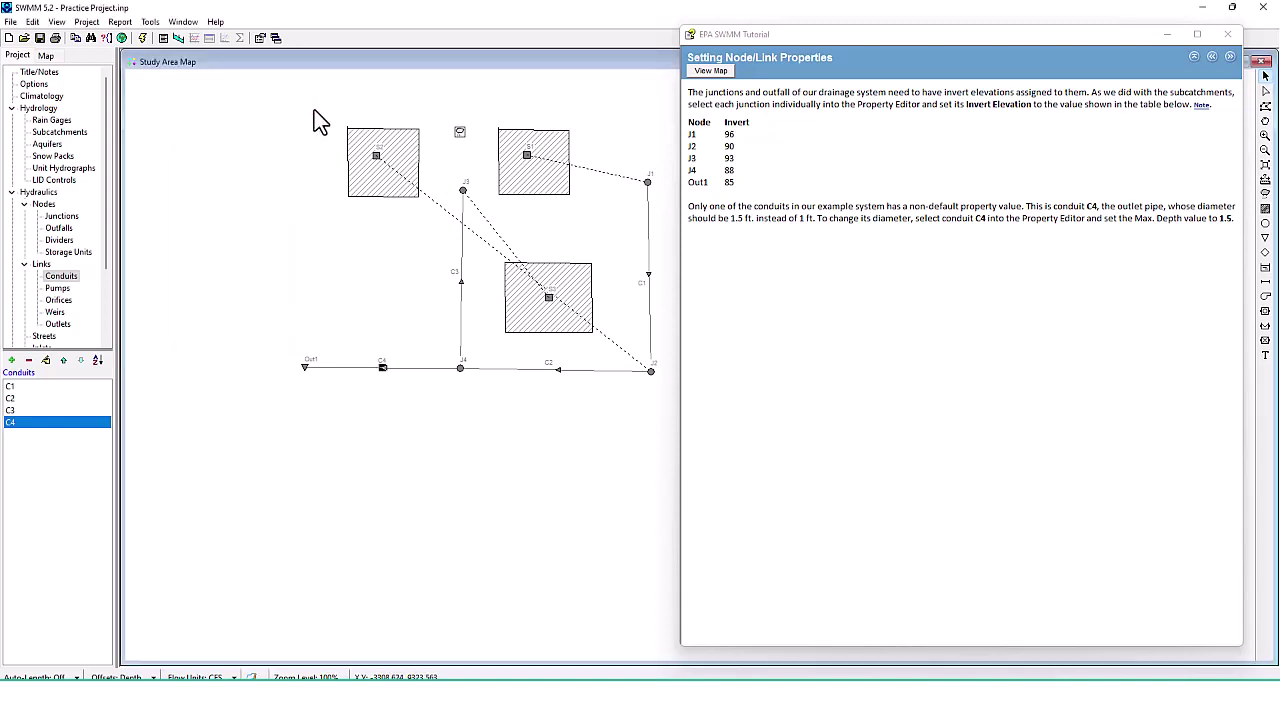
Step: Advance the tutorial to Setting Rain Gage Properties and set Gage1's Series Name to TS1
left_click(1229, 58)
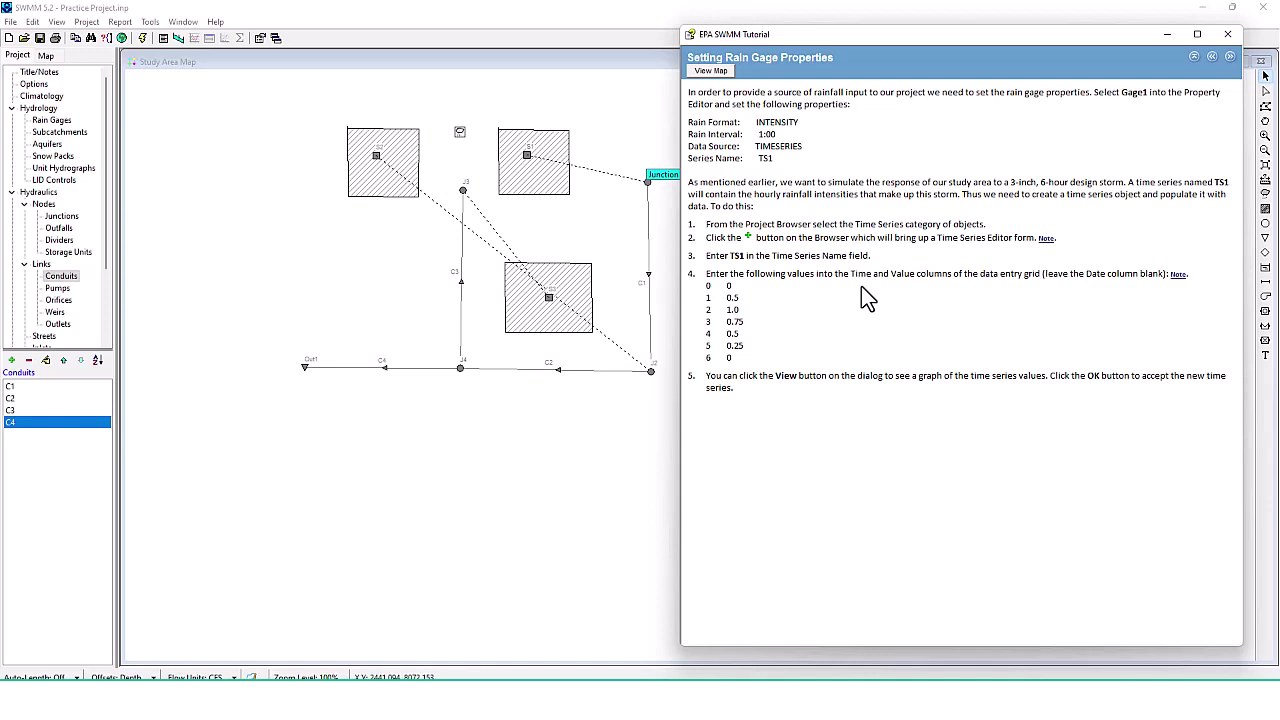
double_click(460, 131)
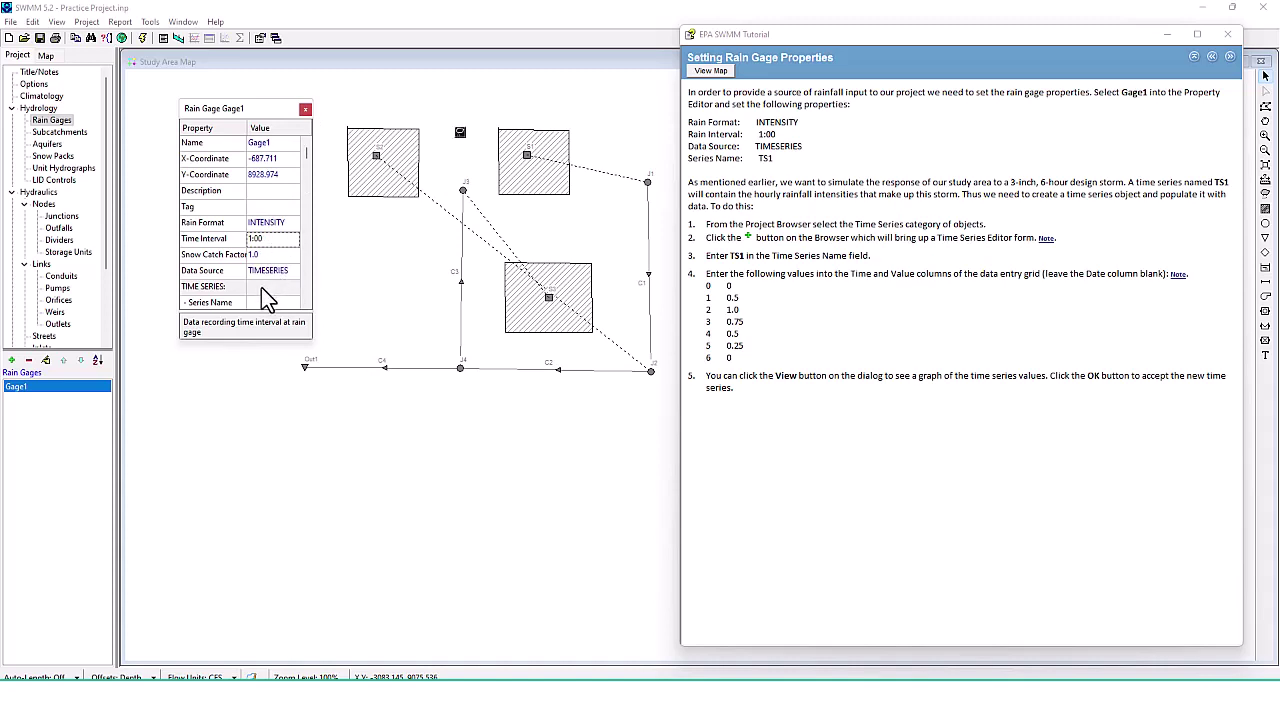
scroll(310, 160, "down", 1)
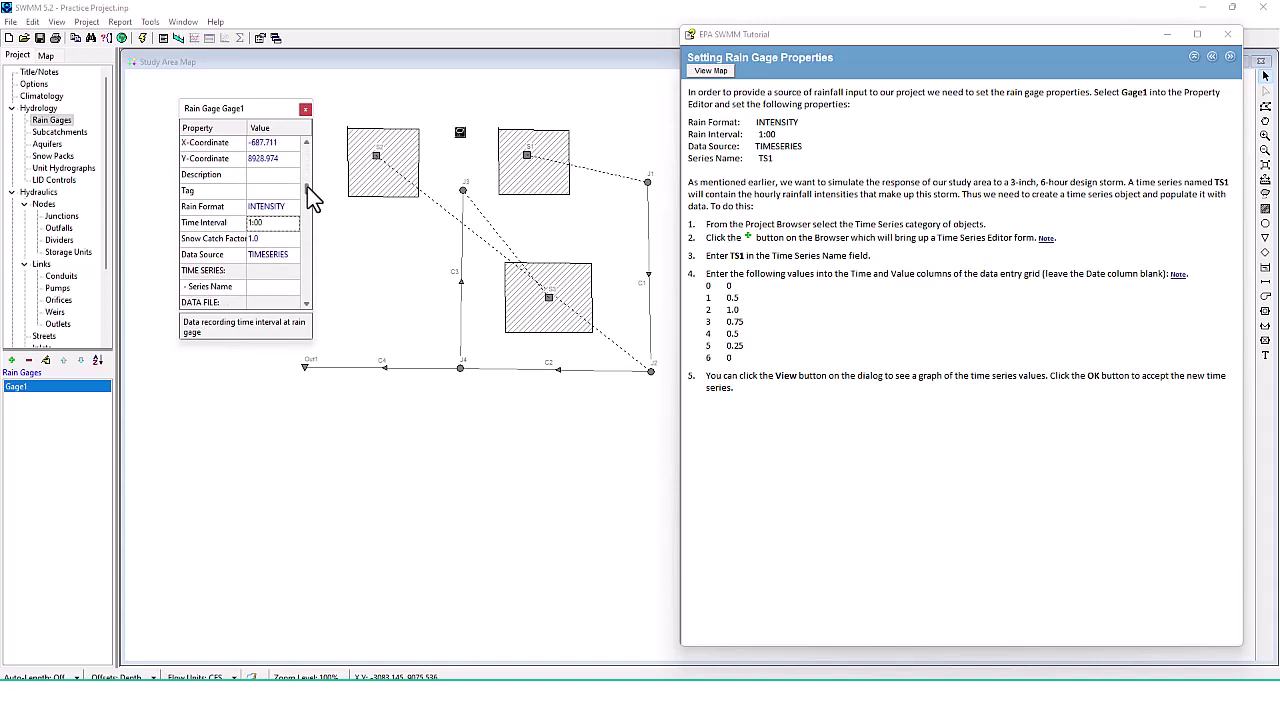
left_click(278, 287)
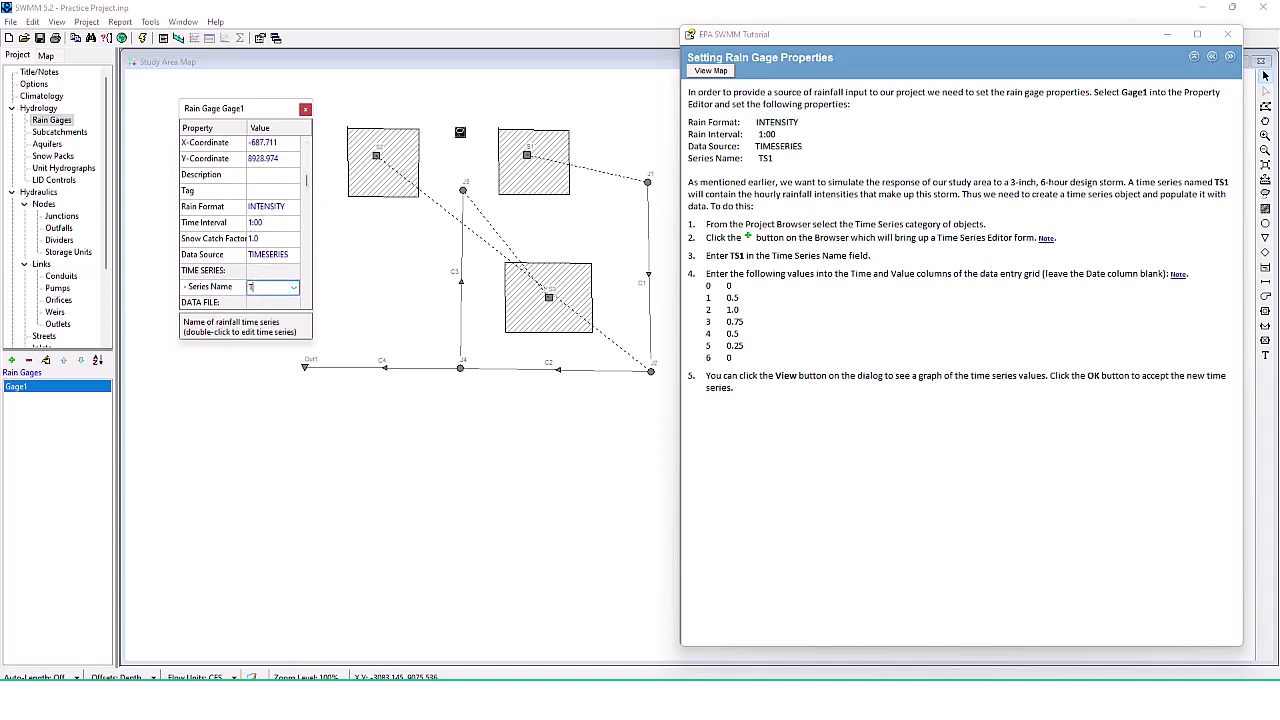
type("TS1")
key("Return")
left_click(305, 109)
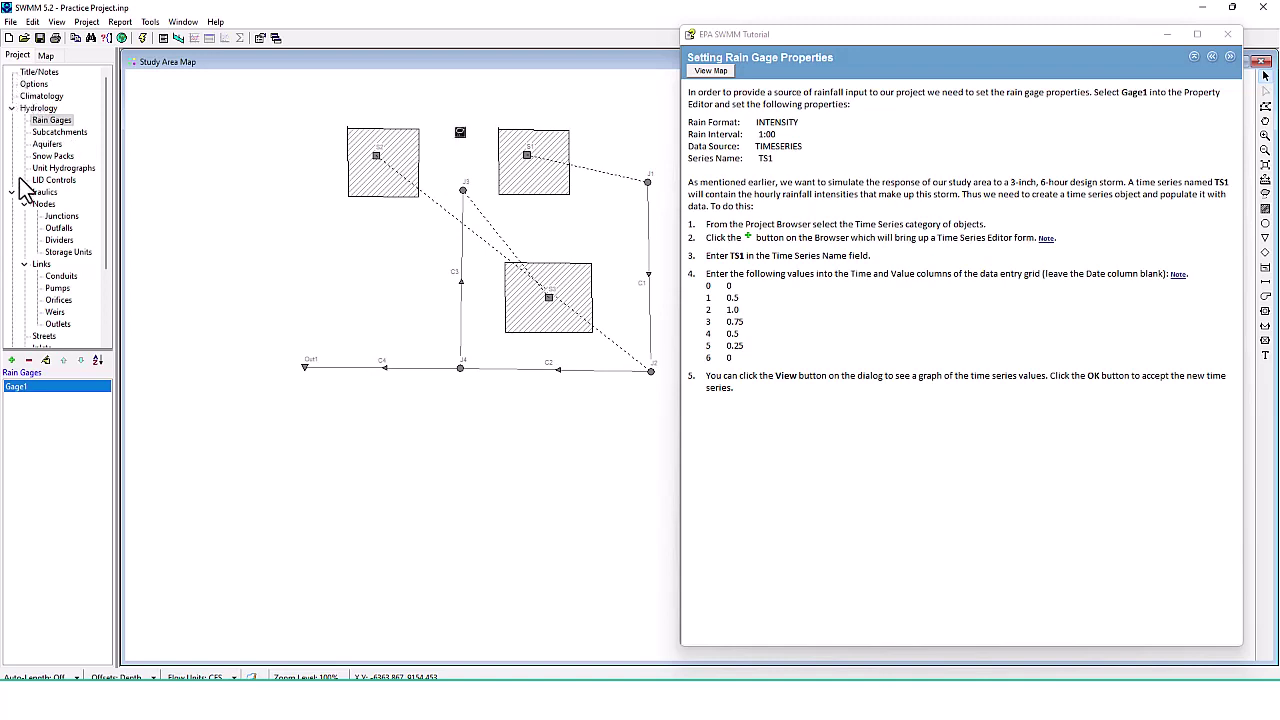
Step: Start a new time series named TS1 from the Project Browser's Time Series category
scroll(28, 228, "down", 3)
left_click(38, 312)
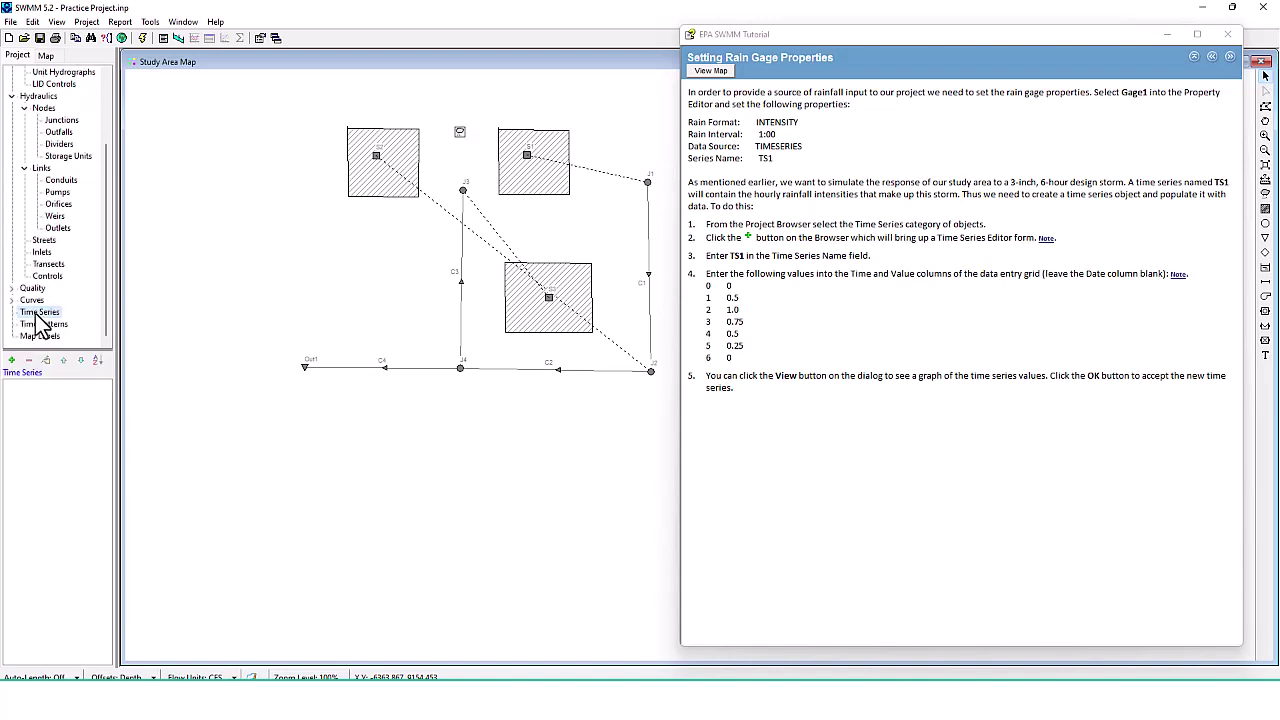
left_click(11, 359)
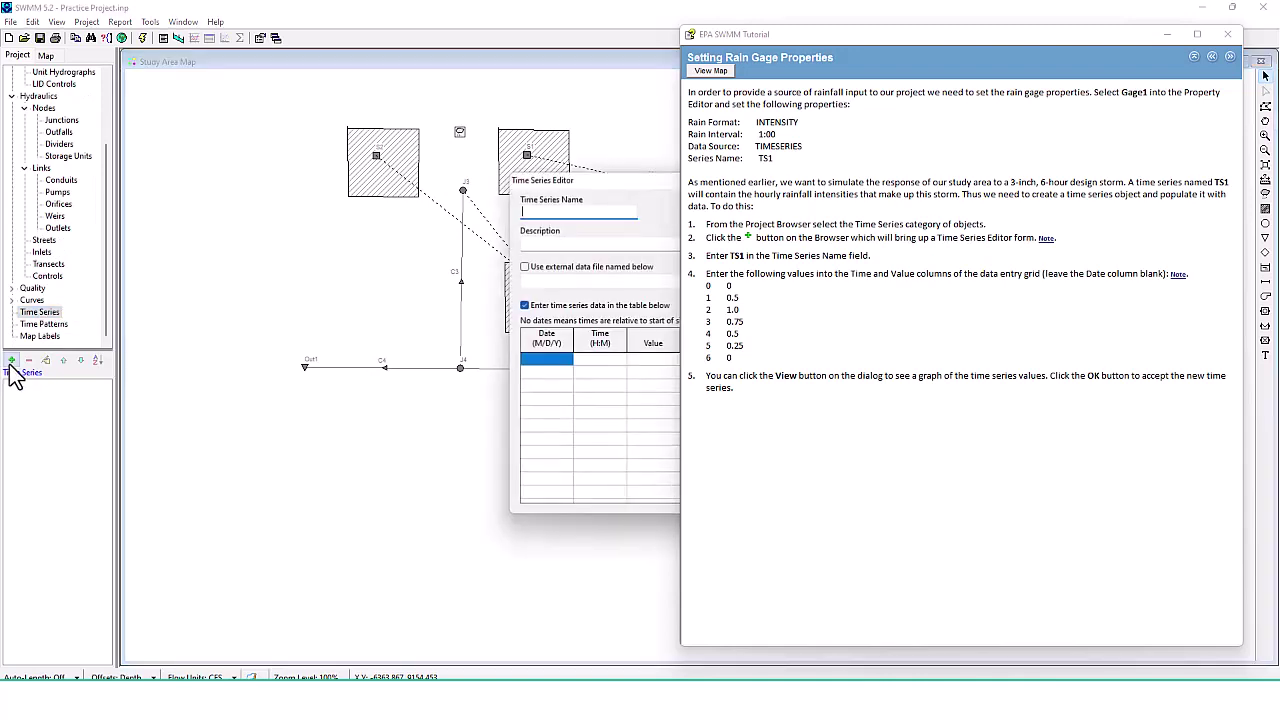
left_click_drag(608, 178, 475, 126)
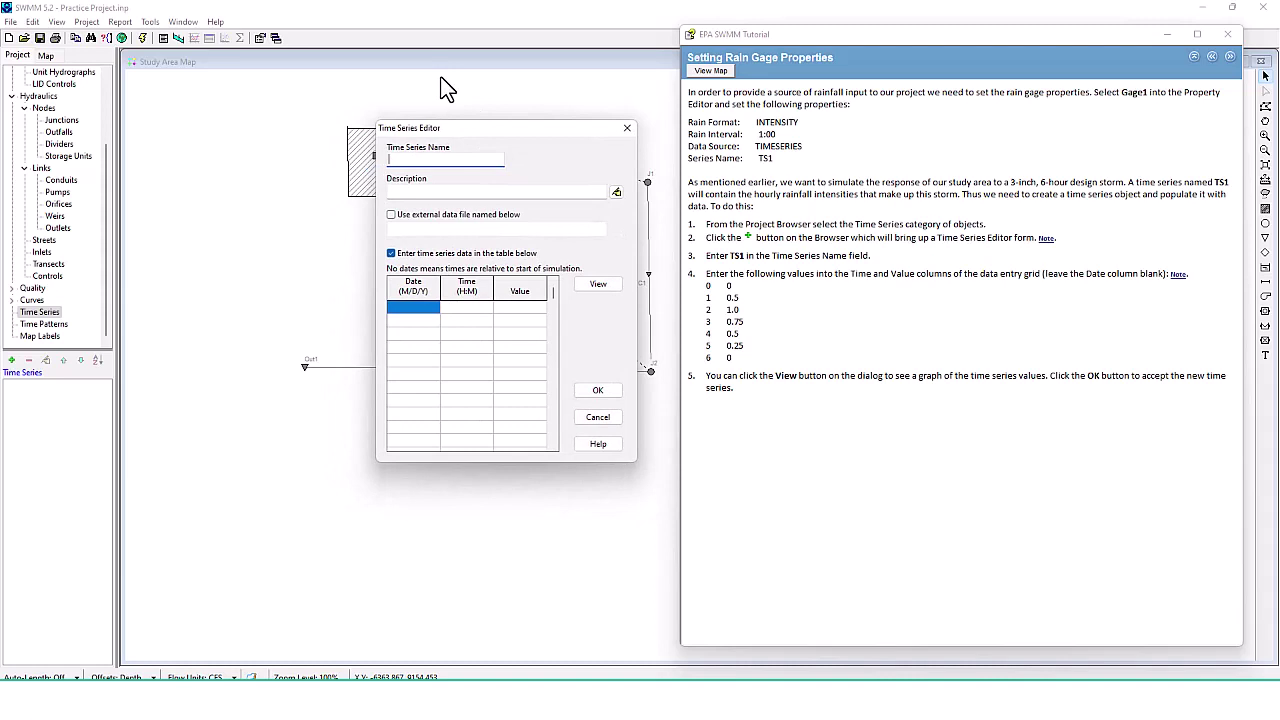
type("TS1")
Step: Copy the tutorial's rainfall values into the TS1 grid, then discard the wrongly pasted series
left_click_drag(708, 291, 748, 355)
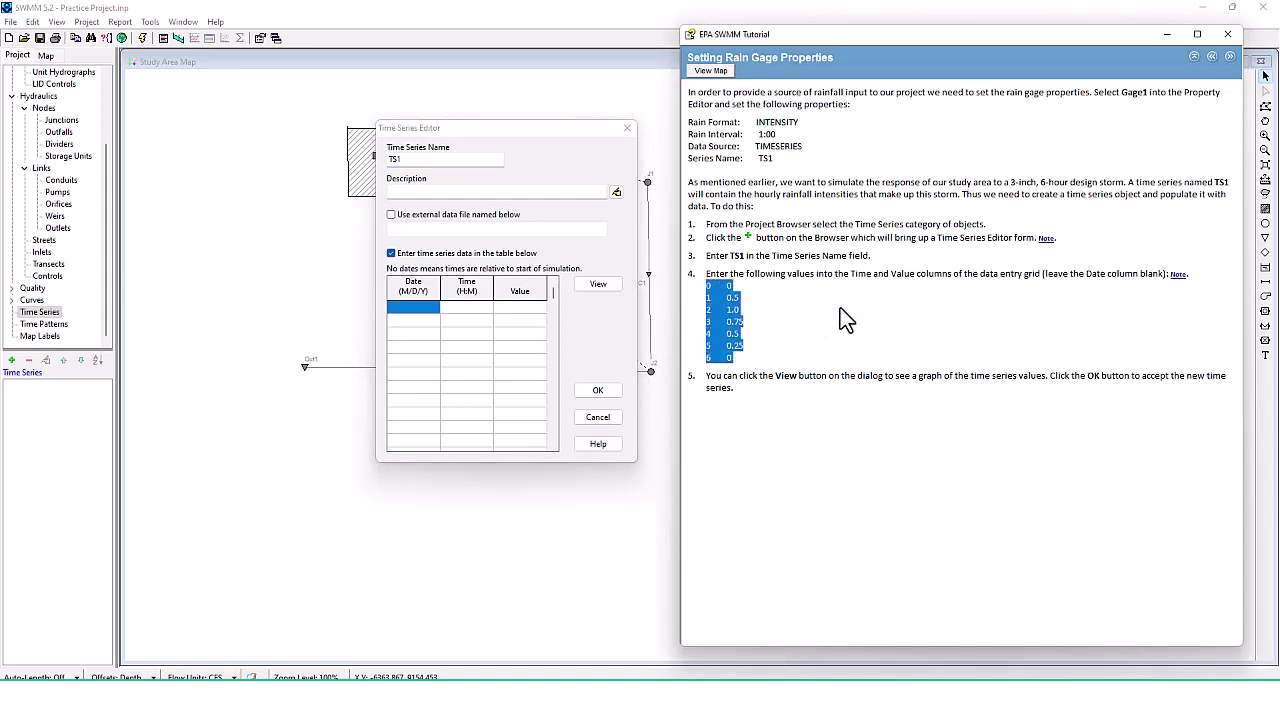
left_click(484, 314)
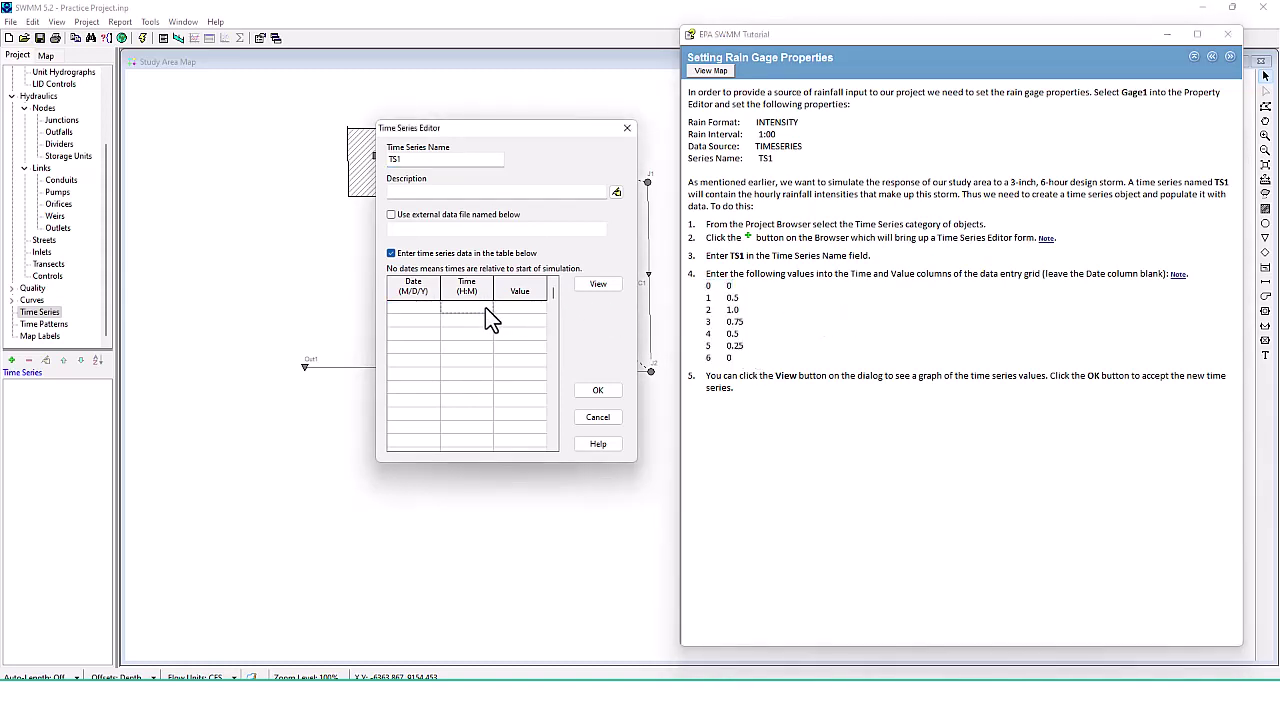
left_click_drag(705, 284, 748, 364)
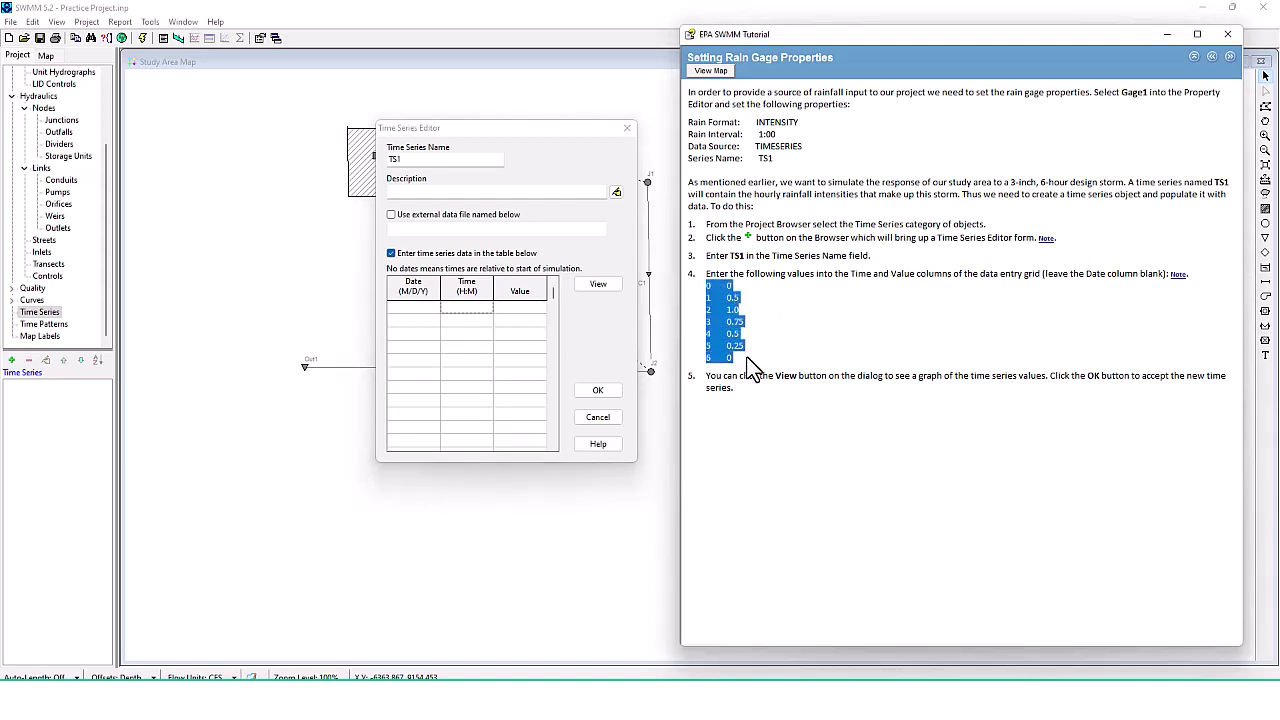
right_click(723, 340)
left_click(790, 365)
left_click(484, 318)
right_click(482, 312)
left_click(506, 347)
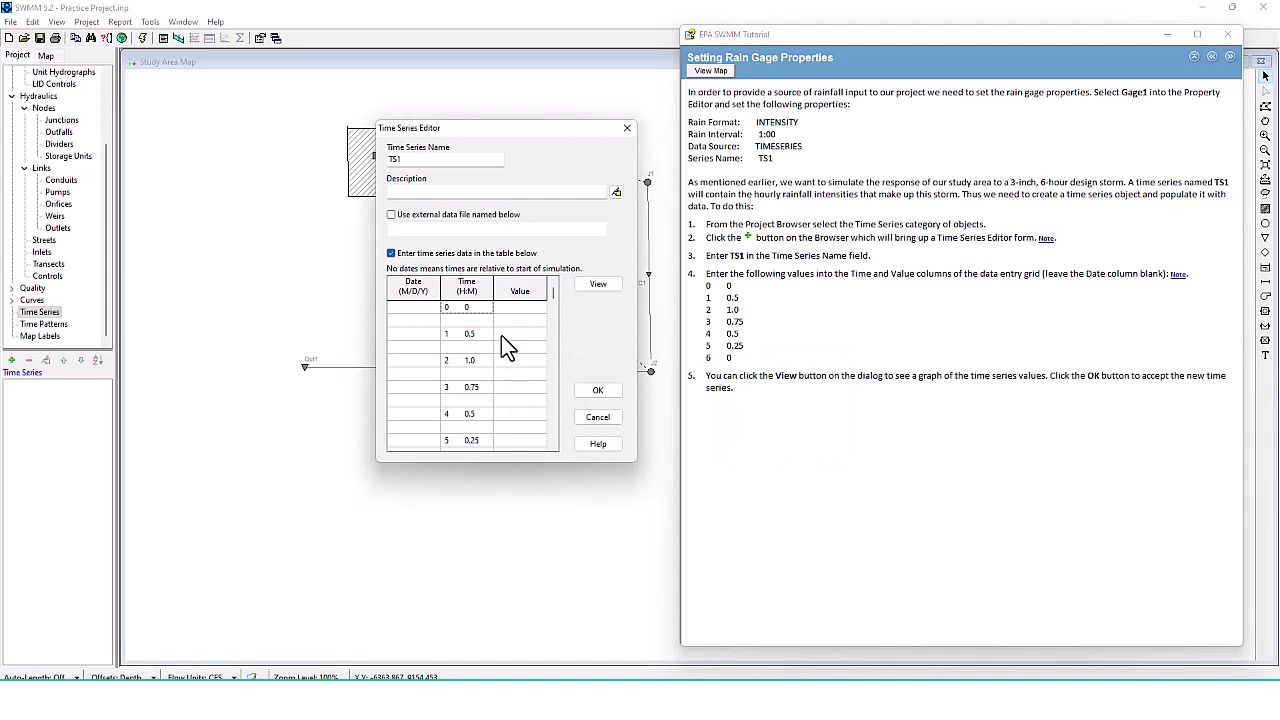
left_click(602, 419)
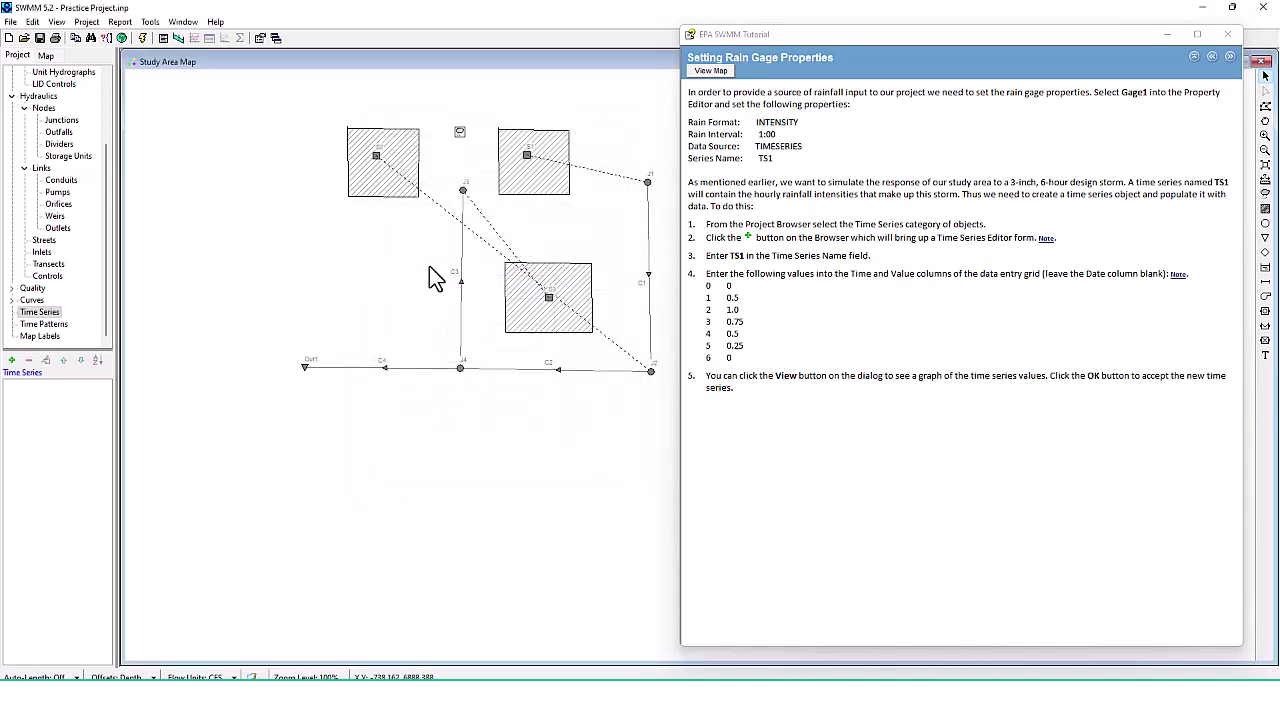
Step: Name a new series TS1 and enter hours 0–6 with values 0, 0.5, 1, 0.75, 0.5, 0.25, 0
left_click(11, 361)
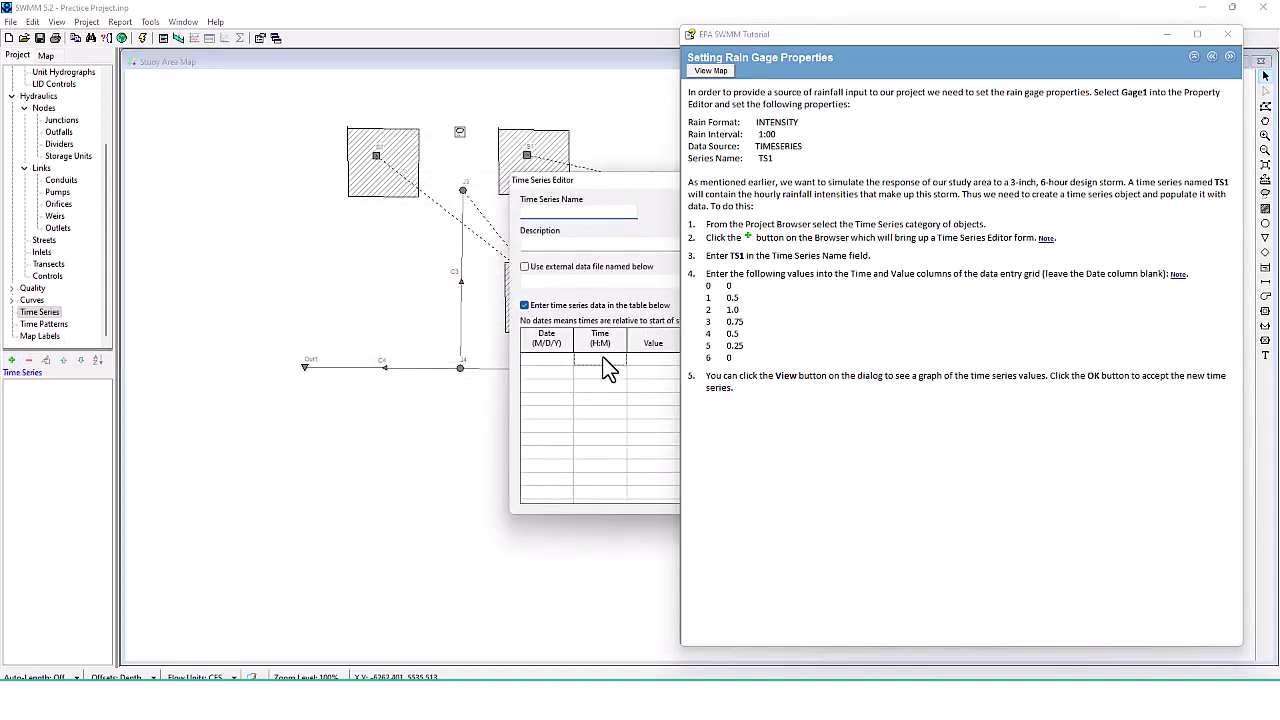
type("TS1")
left_click(505, 345)
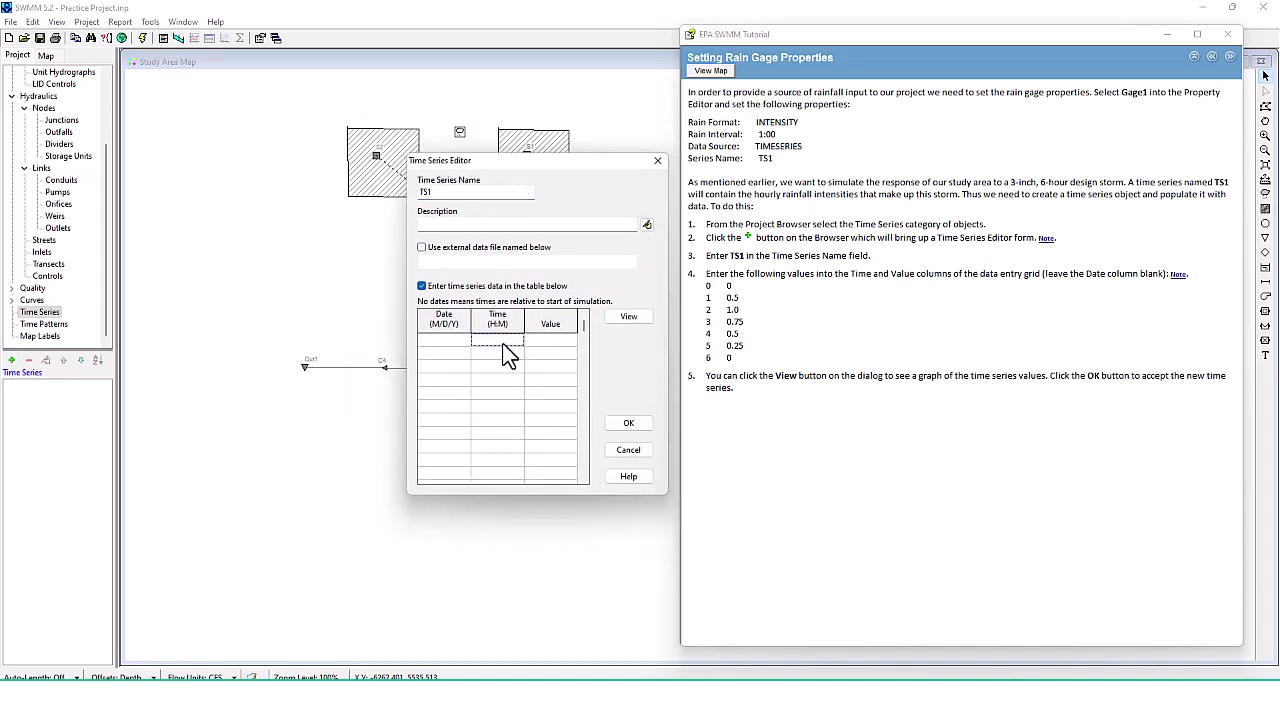
type("0")
type("1")
key("Down")
type("2")
left_click(563, 341)
type("75")
left_click(541, 404)
type("0.50.")
left_click(538, 420)
type("0")
Step: Preview the TS1 rainfall graph, then accept the time series
left_click(627, 316)
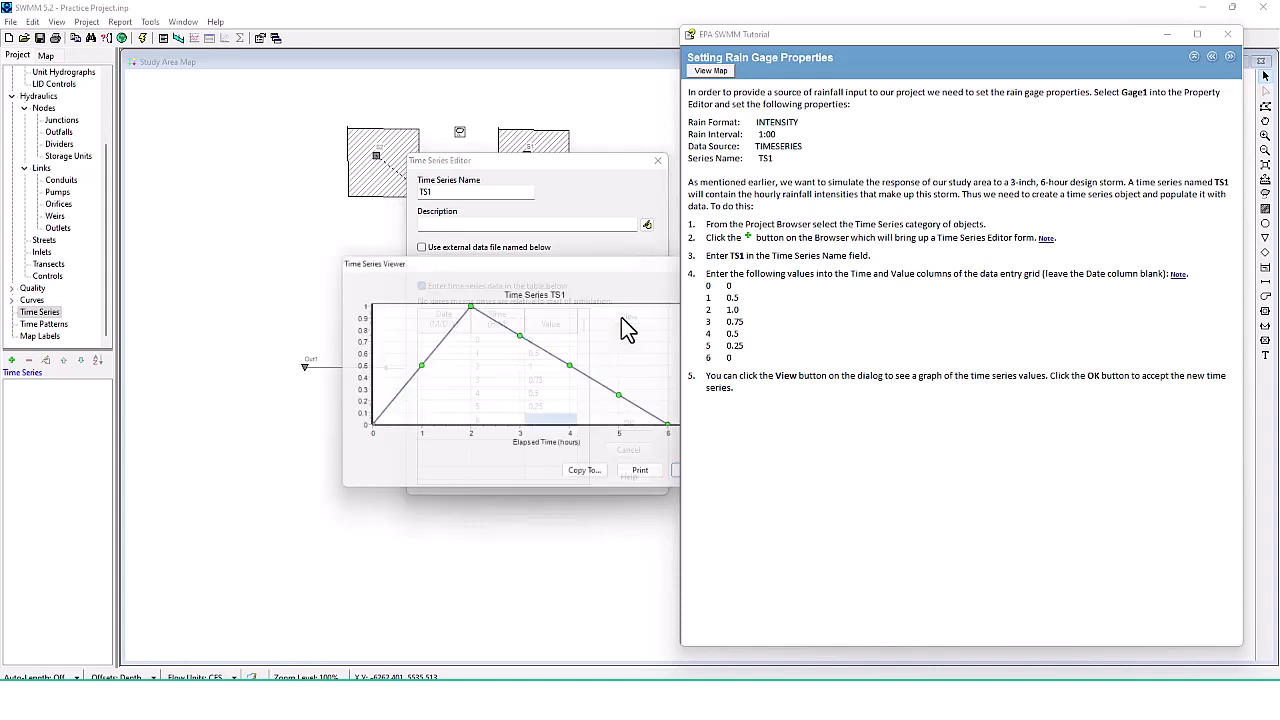
left_click_drag(677, 258, 566, 222)
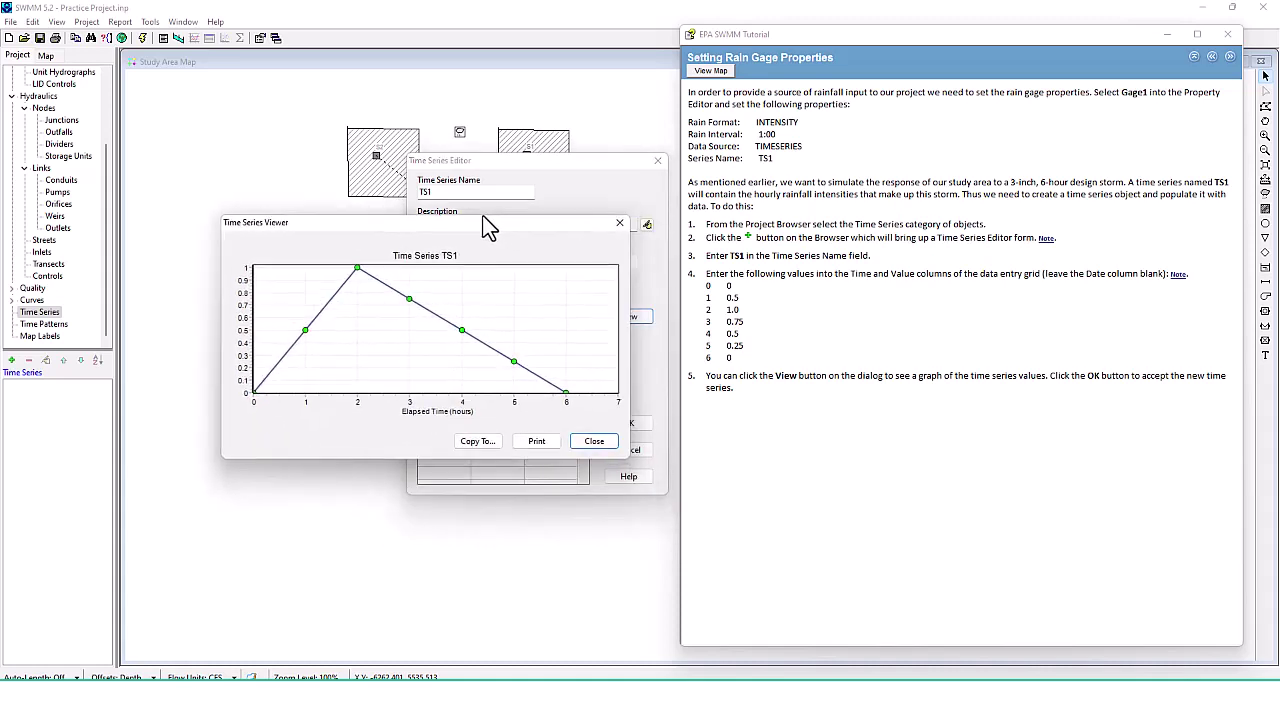
left_click(595, 446)
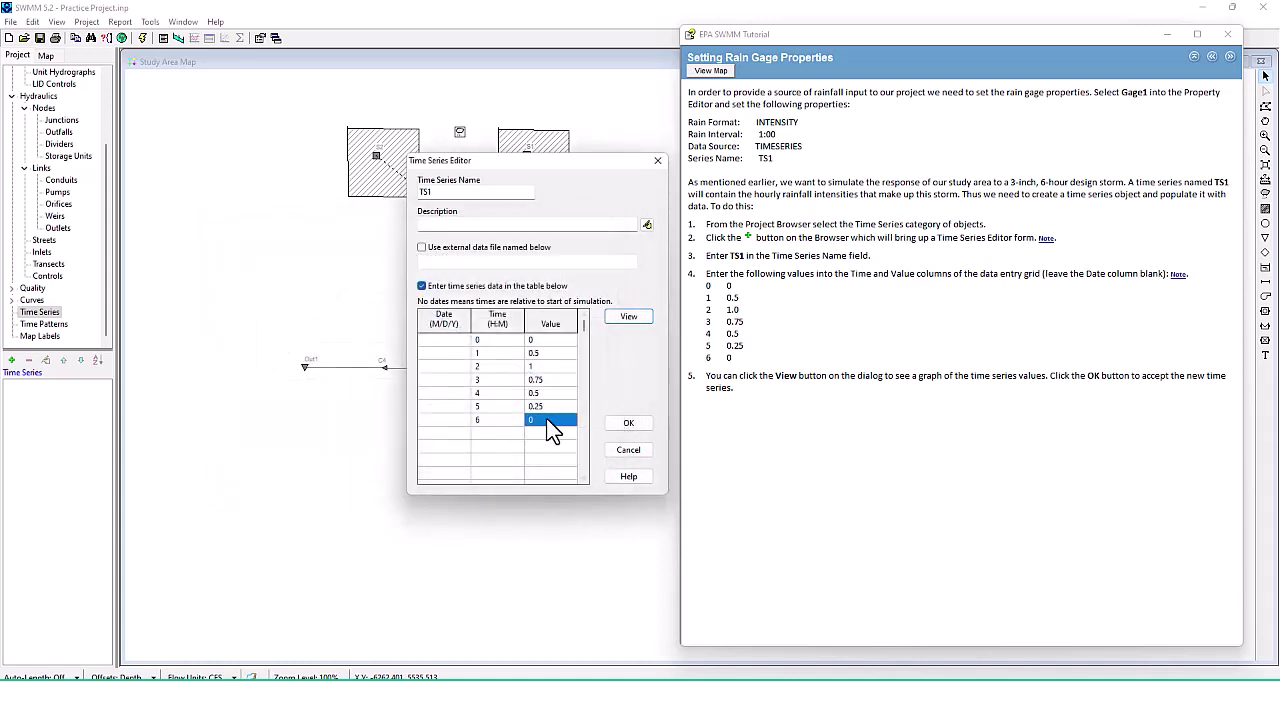
left_click(641, 449)
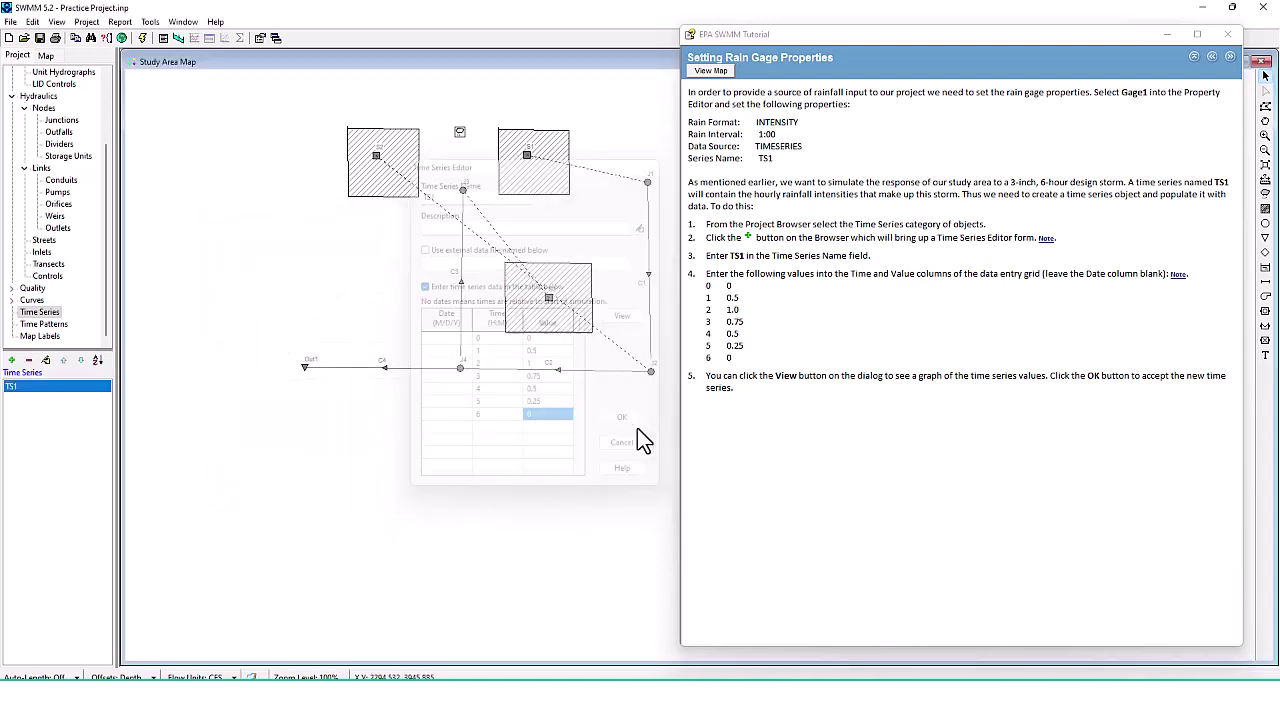
Step: Advance the tutorial to Saving and Opening Projects and save the project with File > Save
left_click(1230, 58)
left_click(1230, 57)
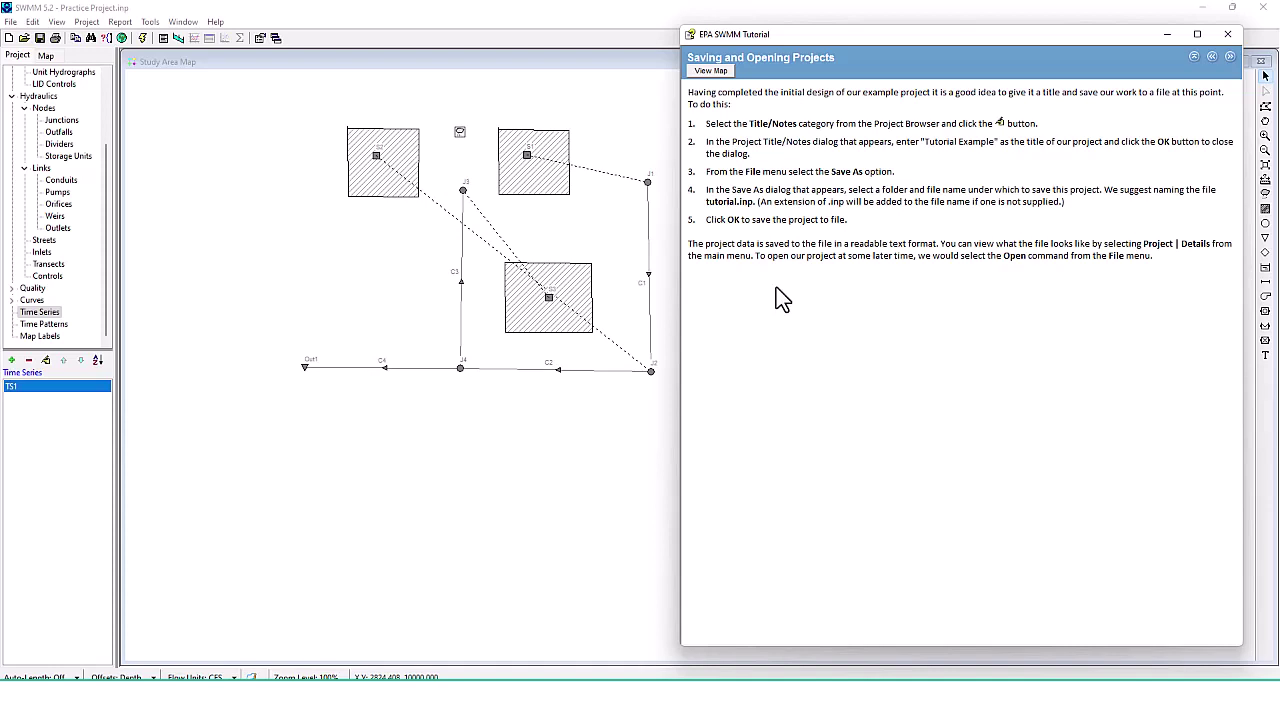
left_click(10, 21)
left_click(40, 87)
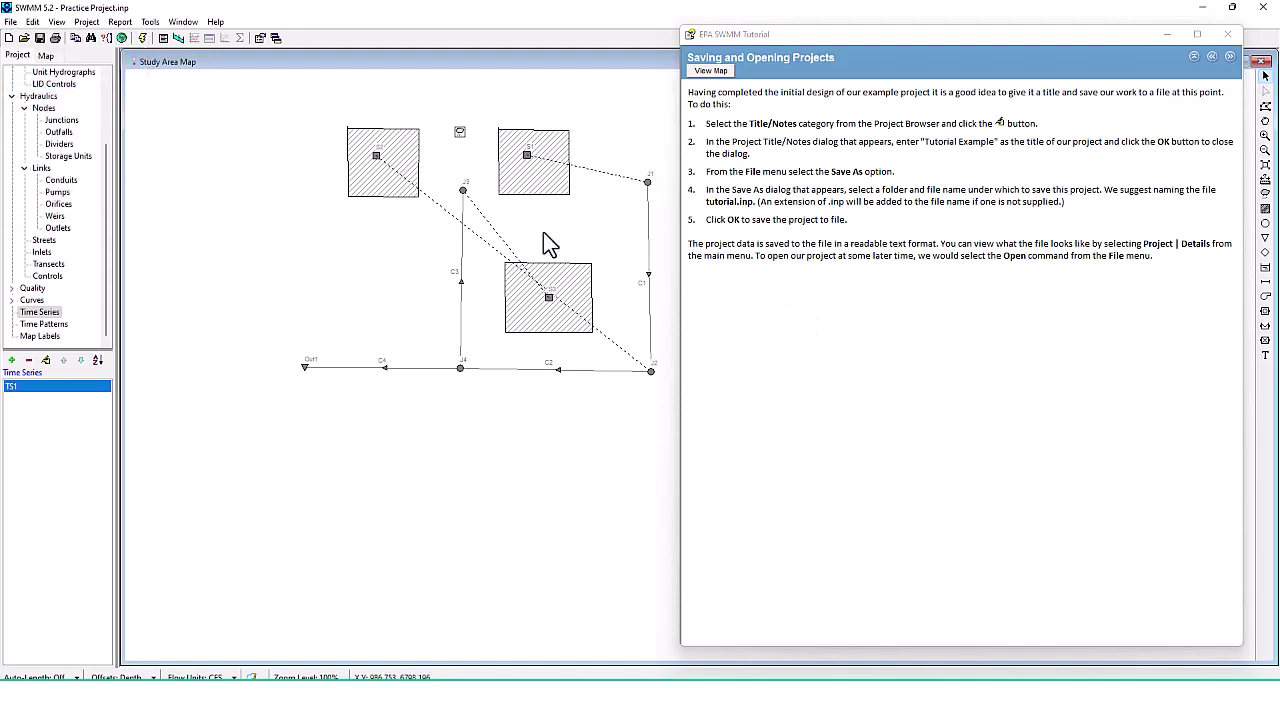
Step: Move the tutorial on to the Running a Kinematic Wave Analysis page
triple_click(704, 250)
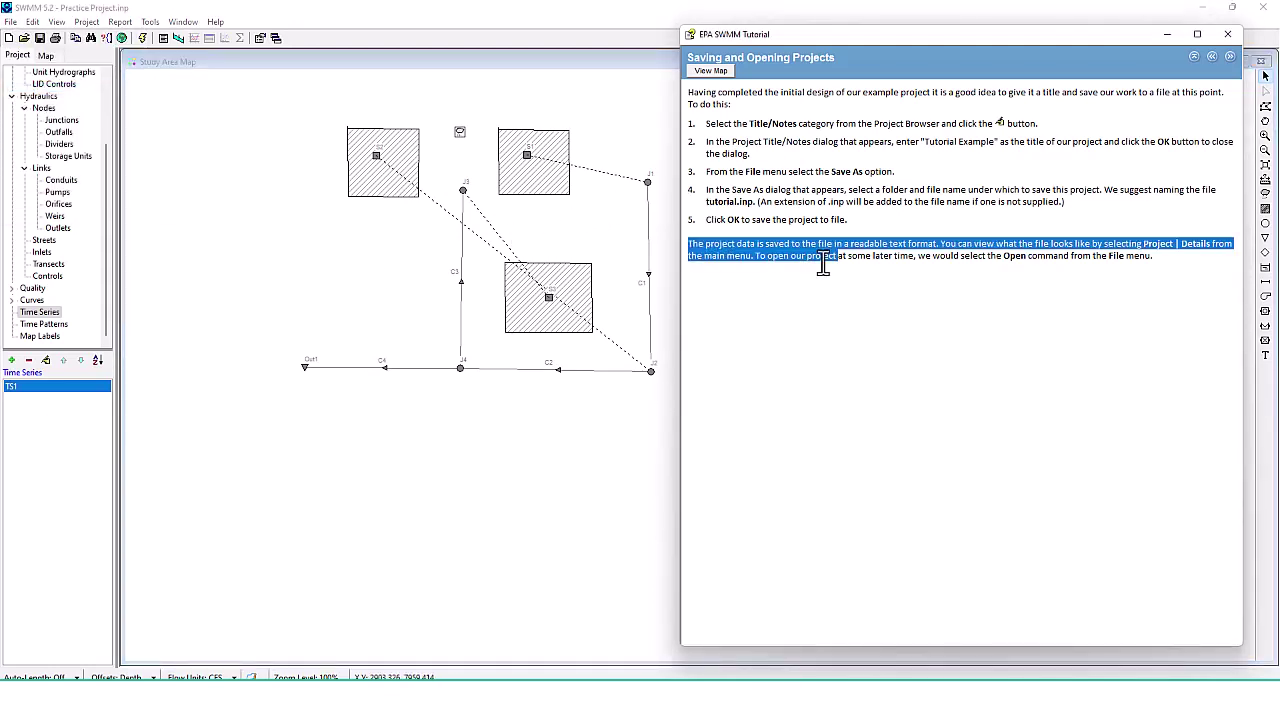
left_click(926, 318)
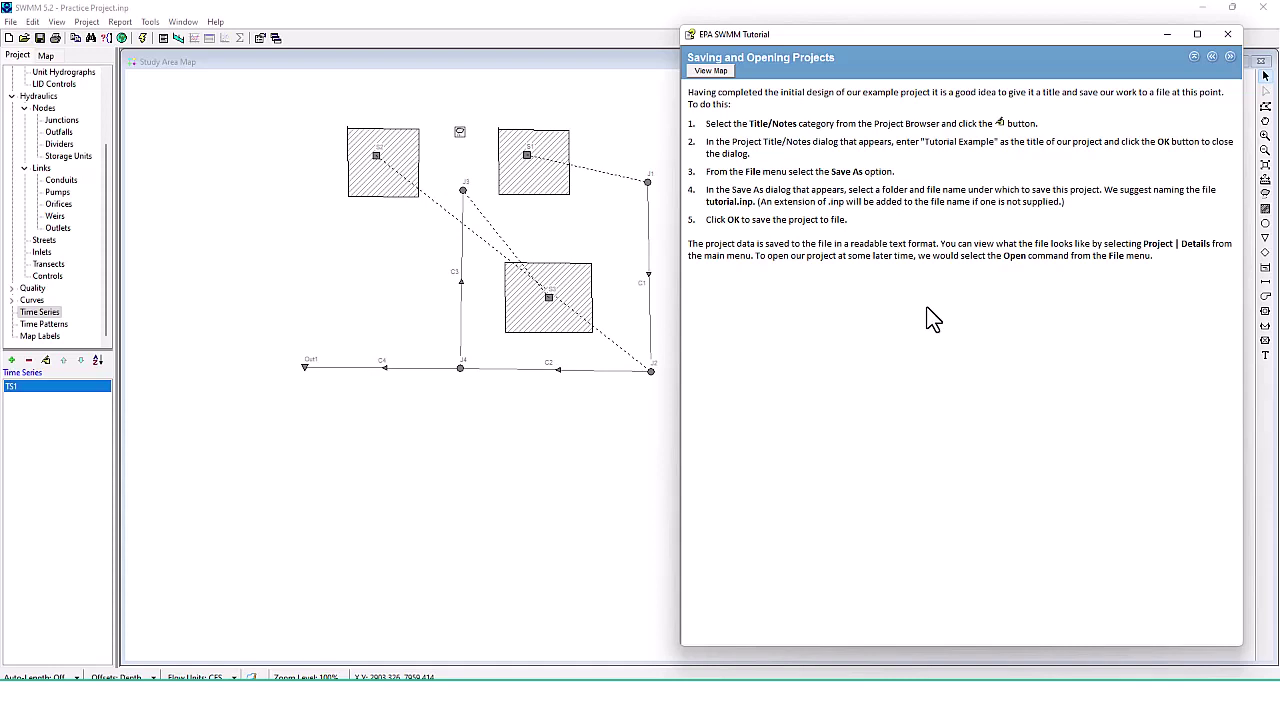
left_click(1230, 57)
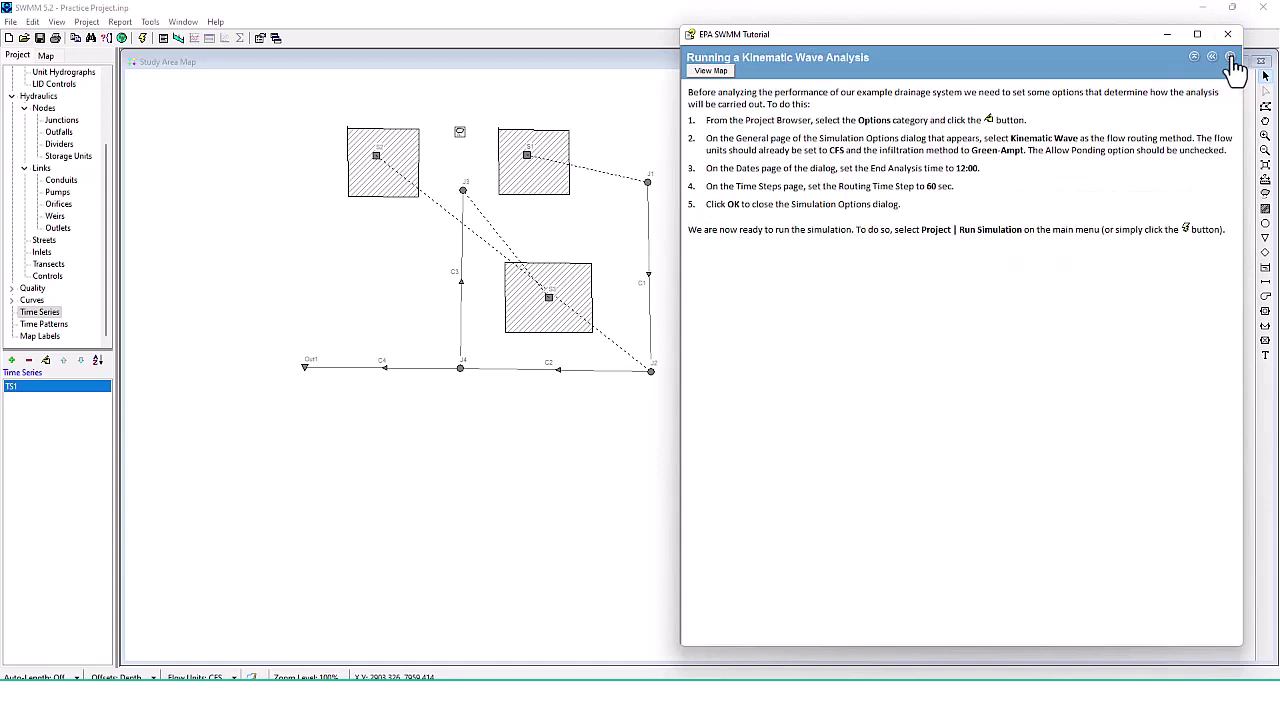